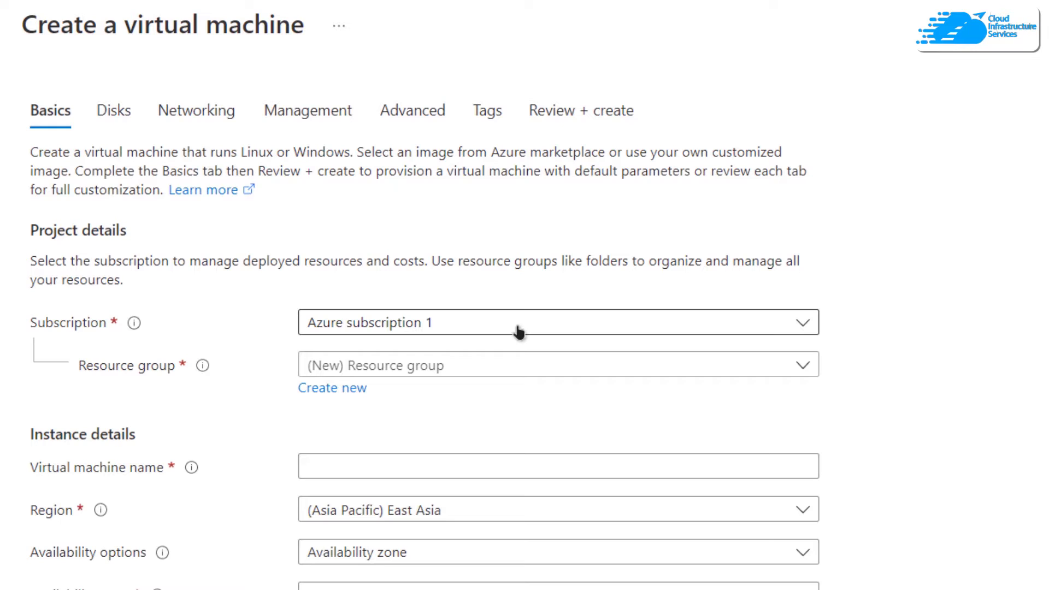
- Assign the virtual machine to the Cloud_Infrastructure_Services resource group and name it Proxy-Server
click(522, 370)
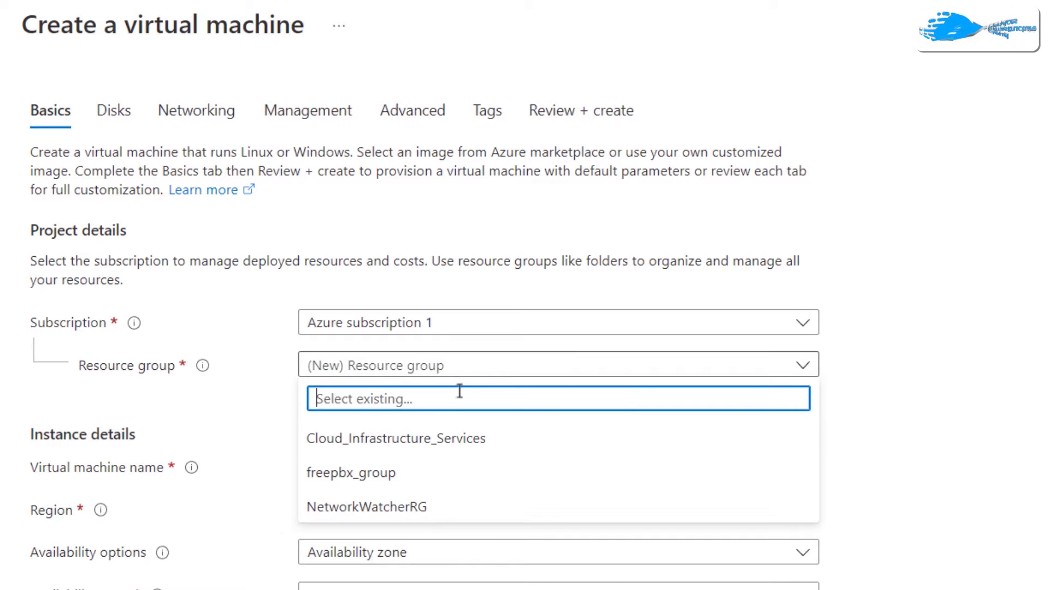
click(474, 434)
scroll(480, 410, down, 1)
scroll(481, 419, down, 2)
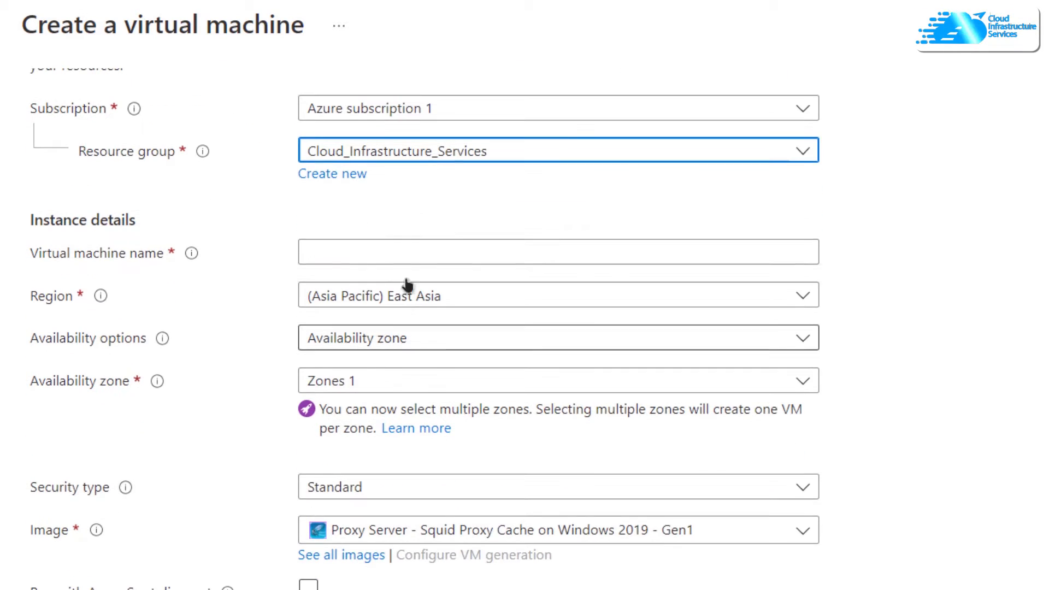
click(410, 249)
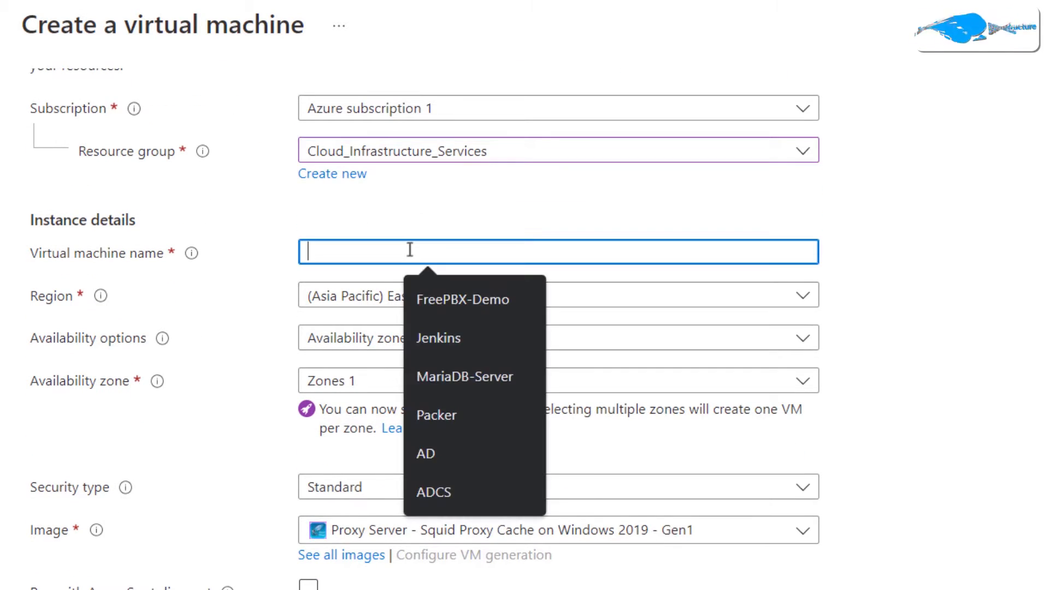
text(Proxy-Server)
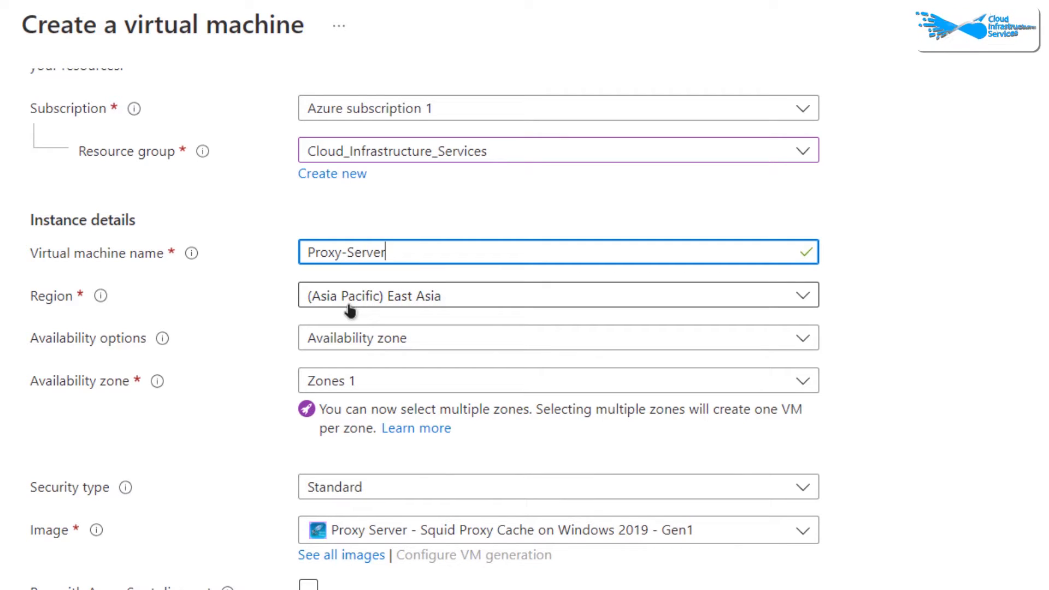
- Set the administrator account's username to cisadmin and enter and confirm the account password
scroll(412, 306, down, 5)
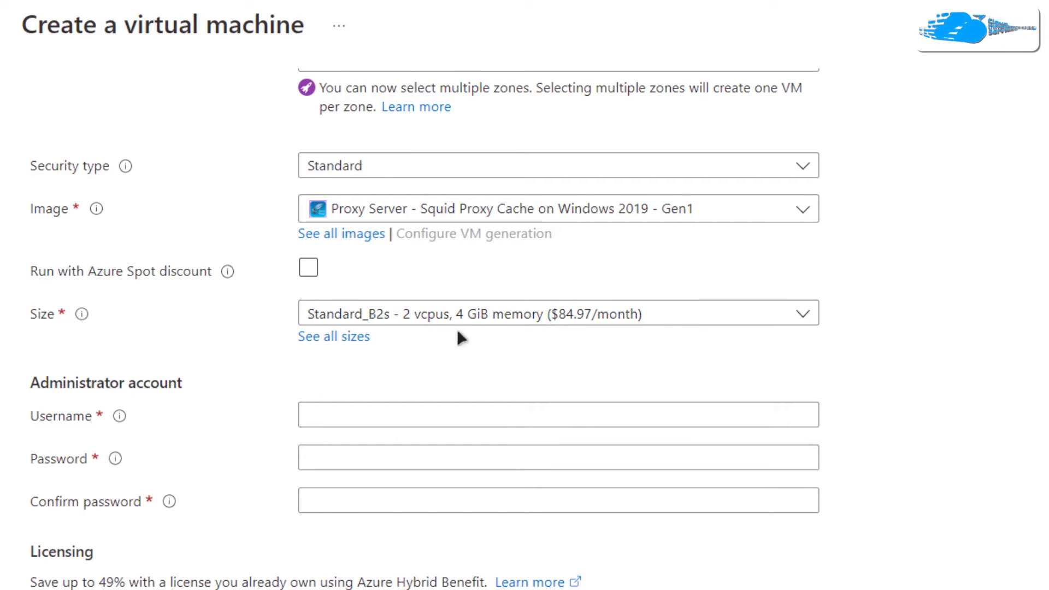
scroll(457, 335, down, 1)
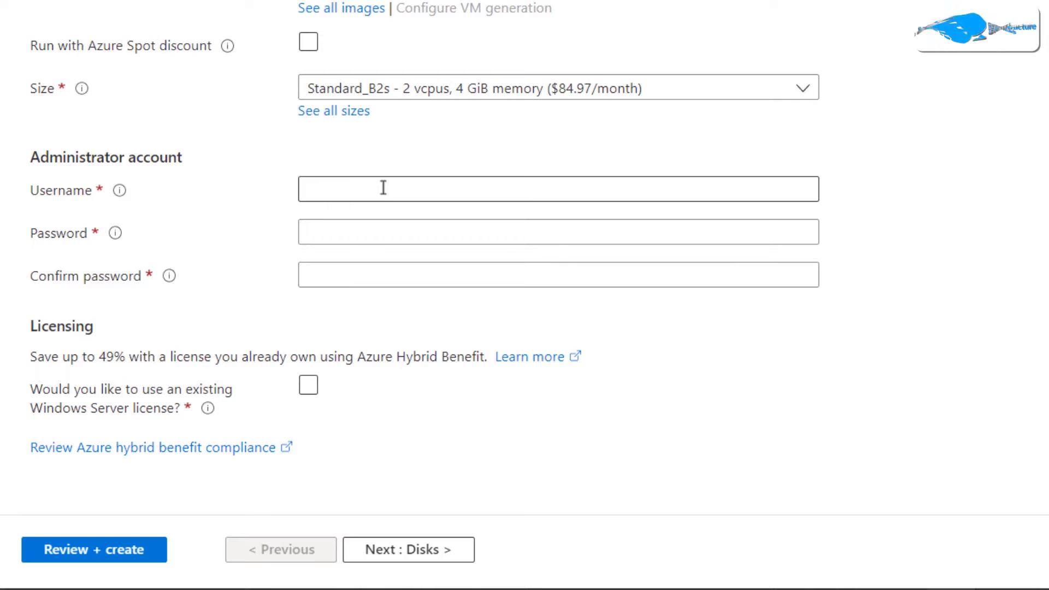
click(384, 188)
text(cisadmin)
key(Tab)
text(•••••••••••••••••••)
key(Tab)
text(•••••••••••••••••••)
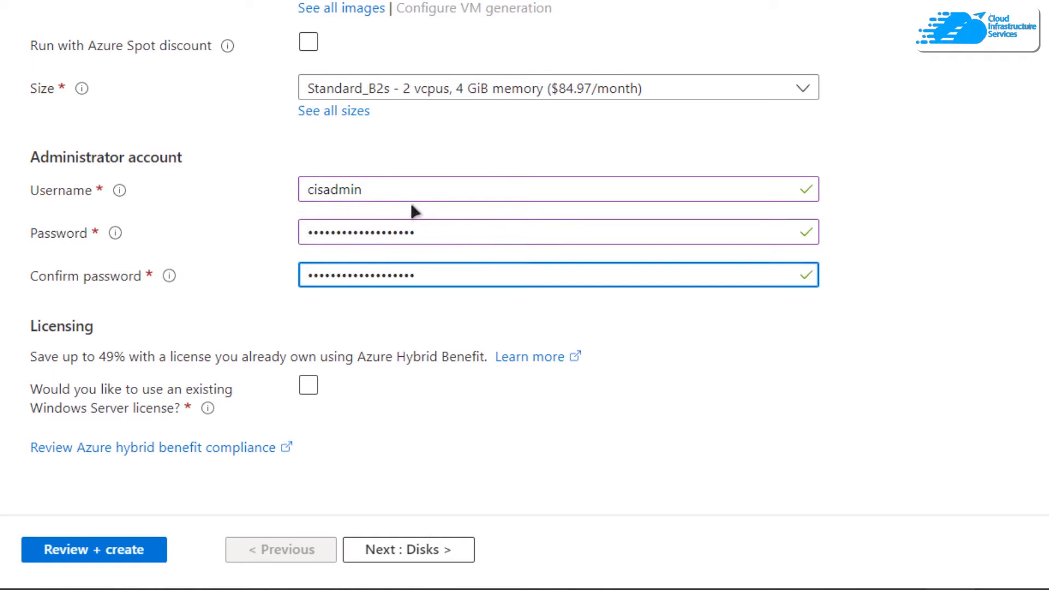
- Review the virtual machine configuration and create the machine
click(157, 549)
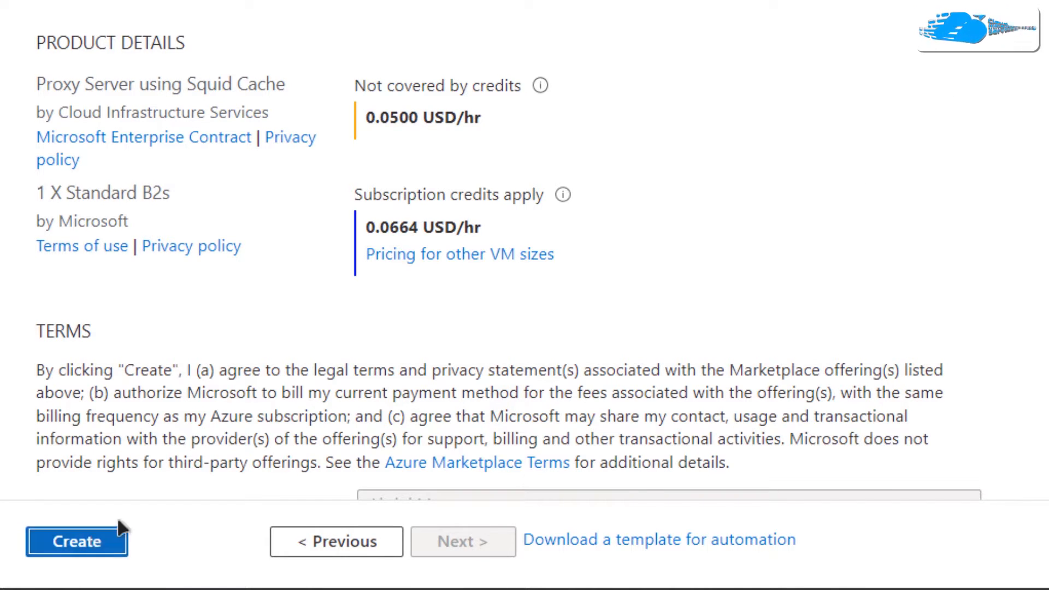
click(90, 543)
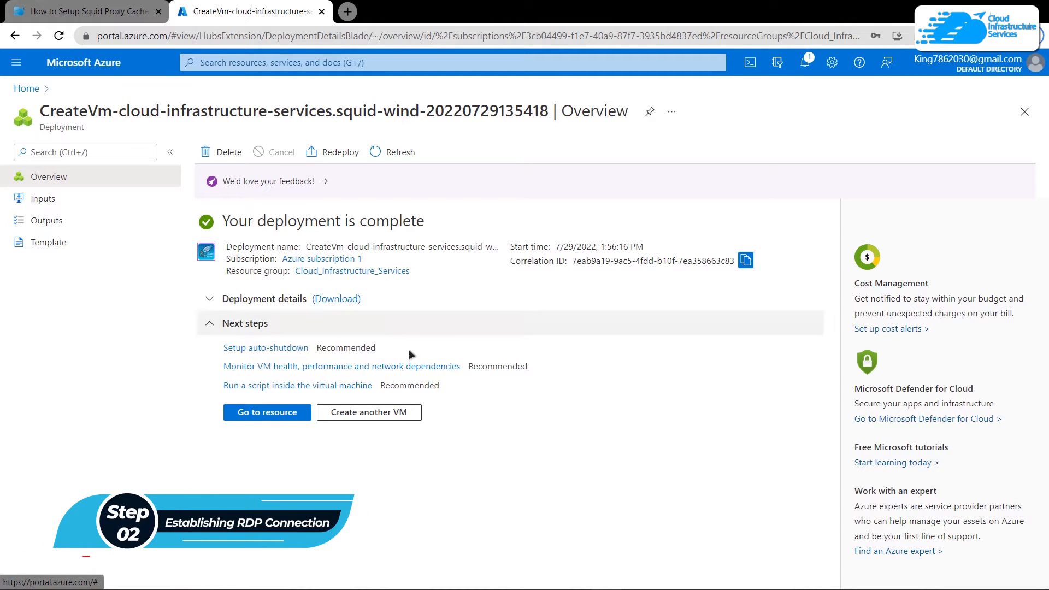
- Go to the deployed Proxy-Server resource and download its RDP connection file
click(285, 414)
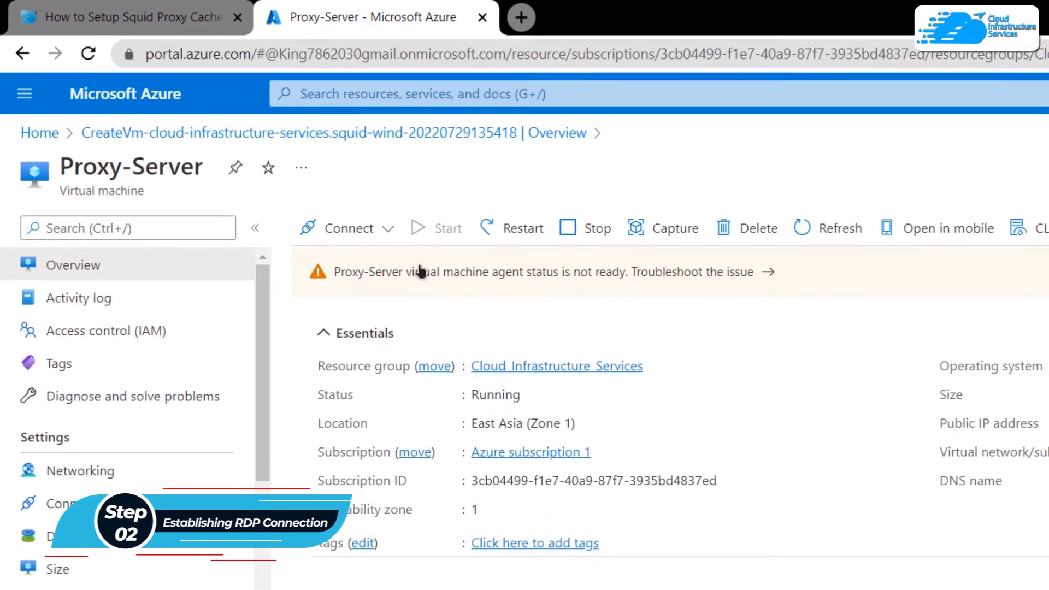
click(372, 231)
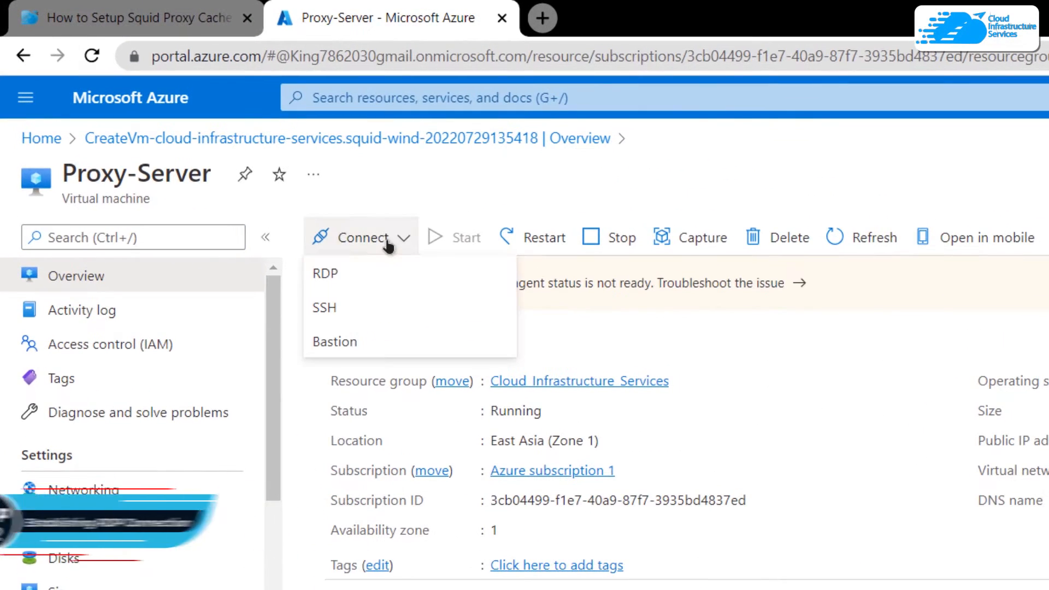
click(372, 261)
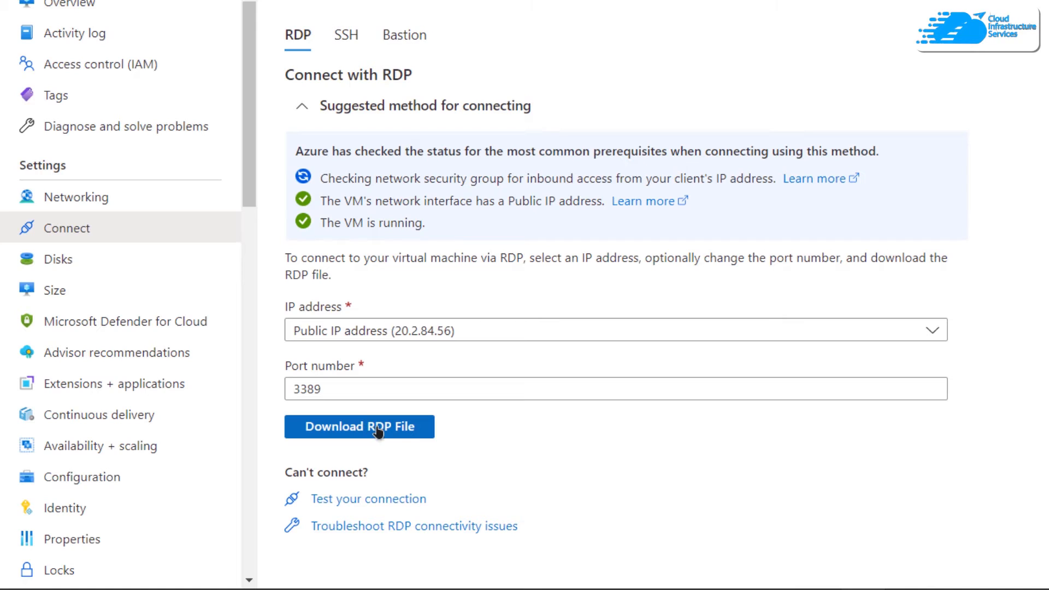
click(399, 430)
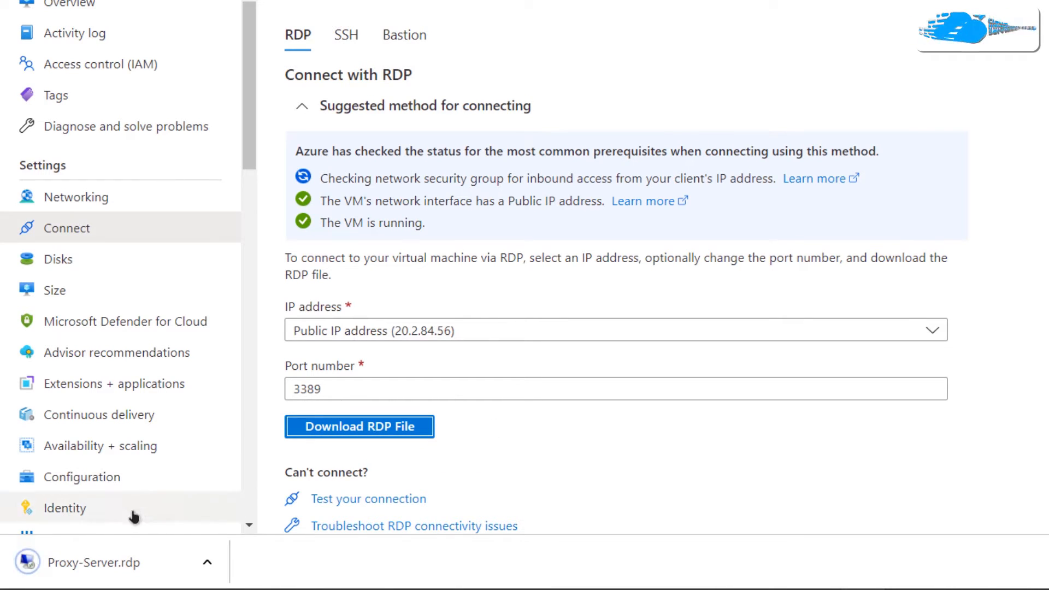
- Connect with Proxy-Server.rdp using a different account, entering the administrator username and password, and accept the untrusted certificate
click(117, 562)
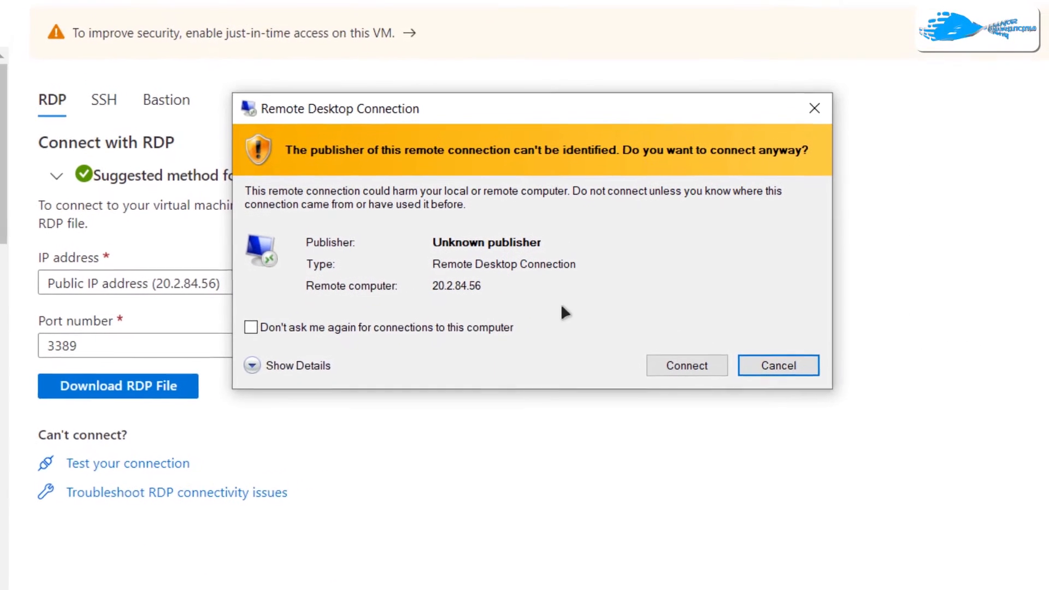
click(680, 368)
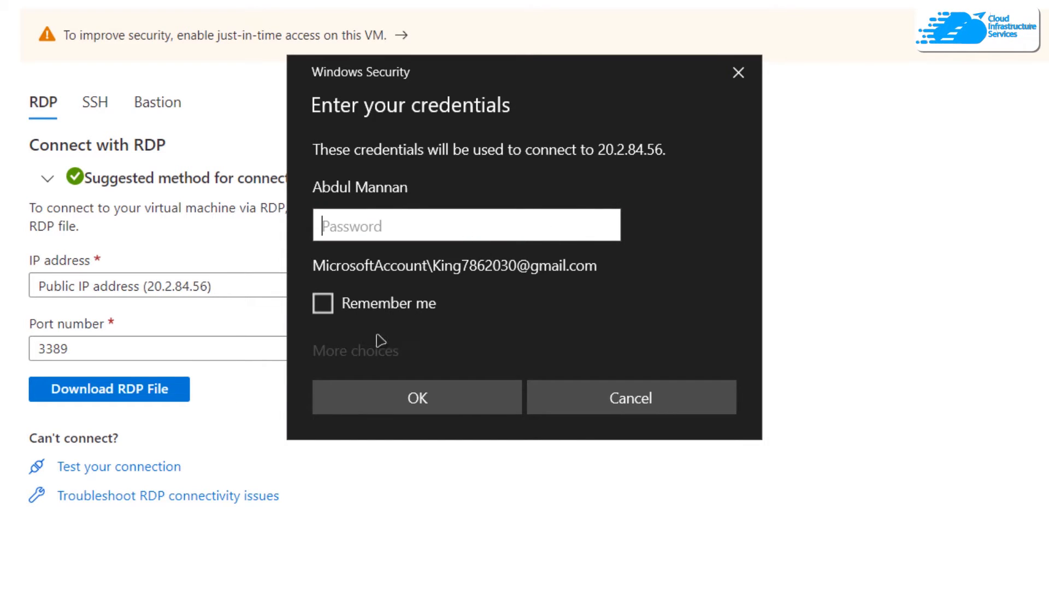
click(362, 352)
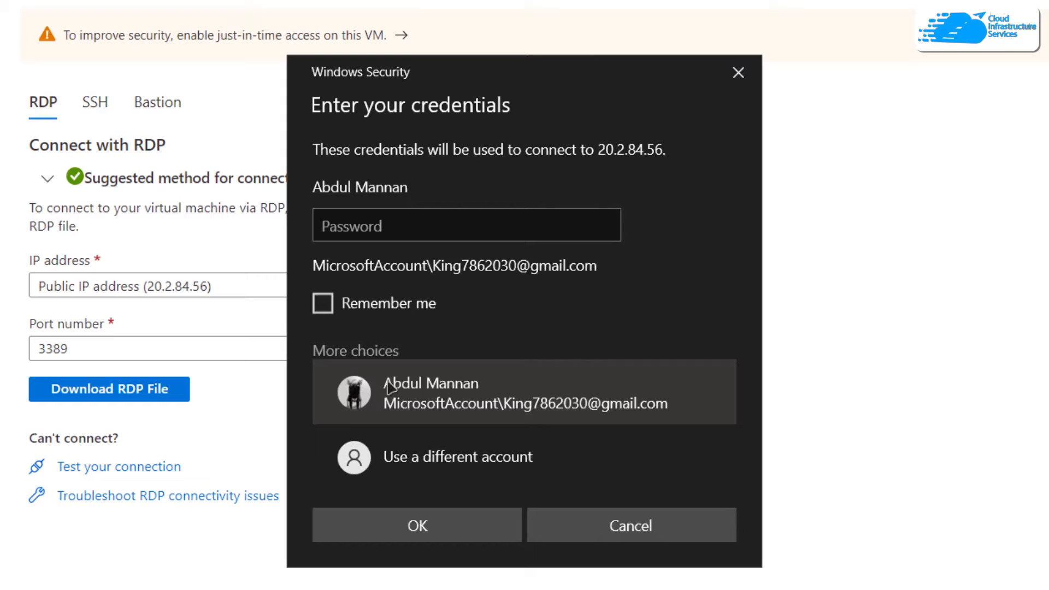
click(444, 467)
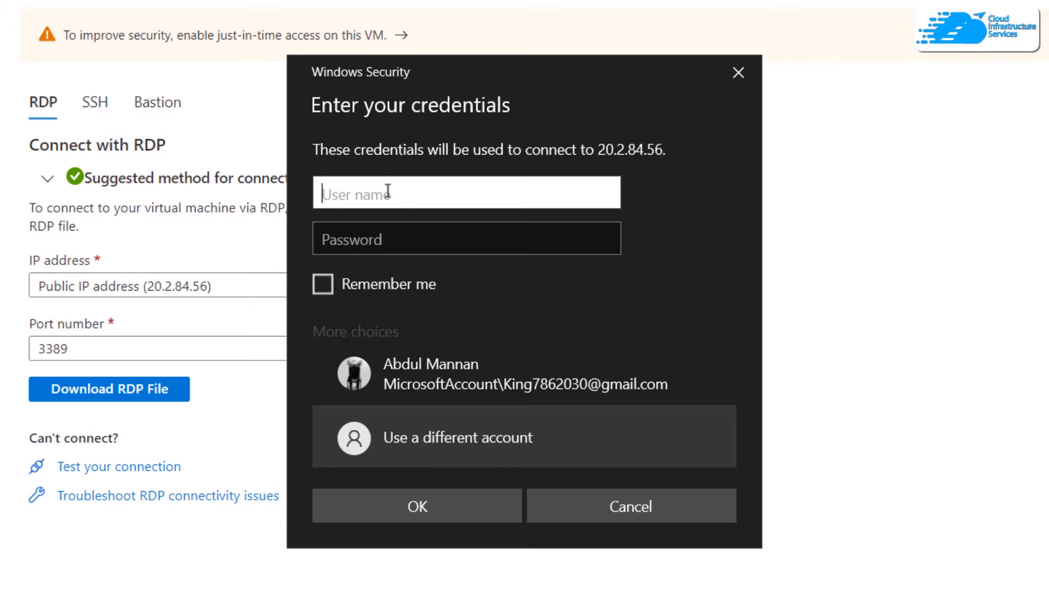
text(cl)
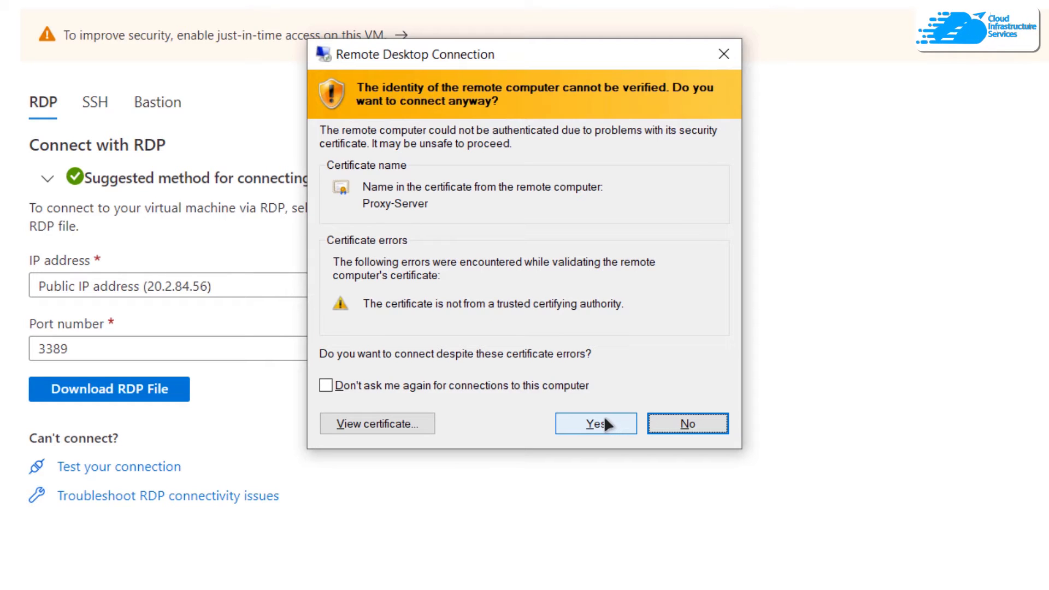
click(603, 422)
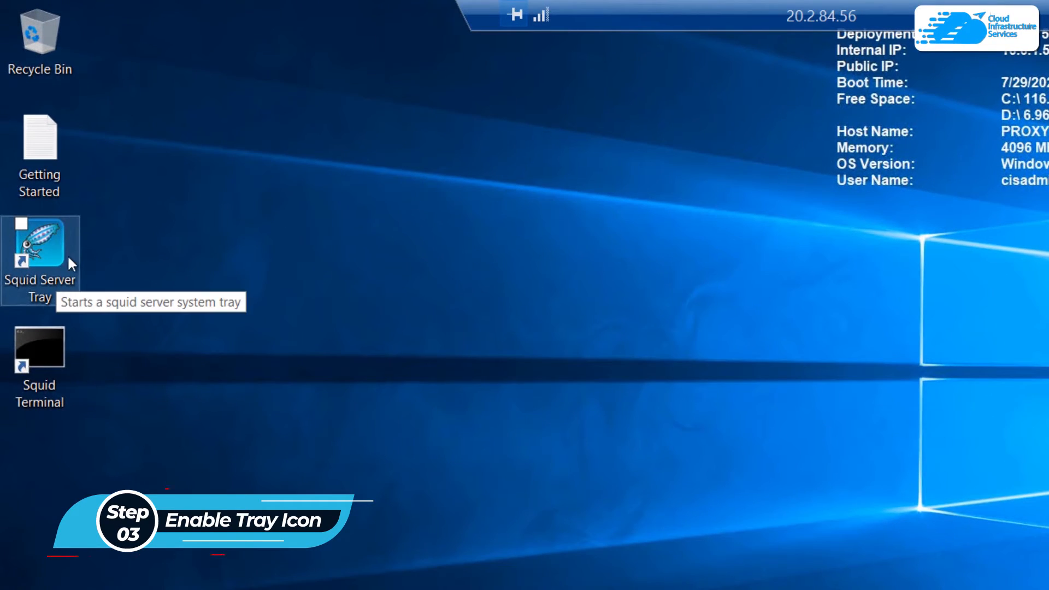
- Start the Squid Server Tray on the remote desktop and open the Squid configuration file from it
click(53, 248)
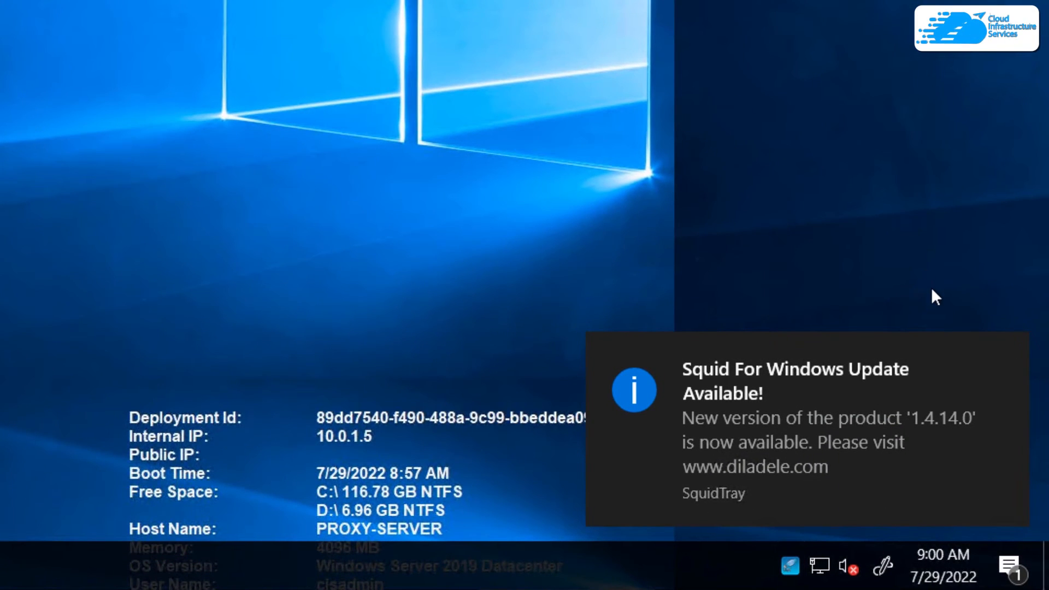
click(1005, 346)
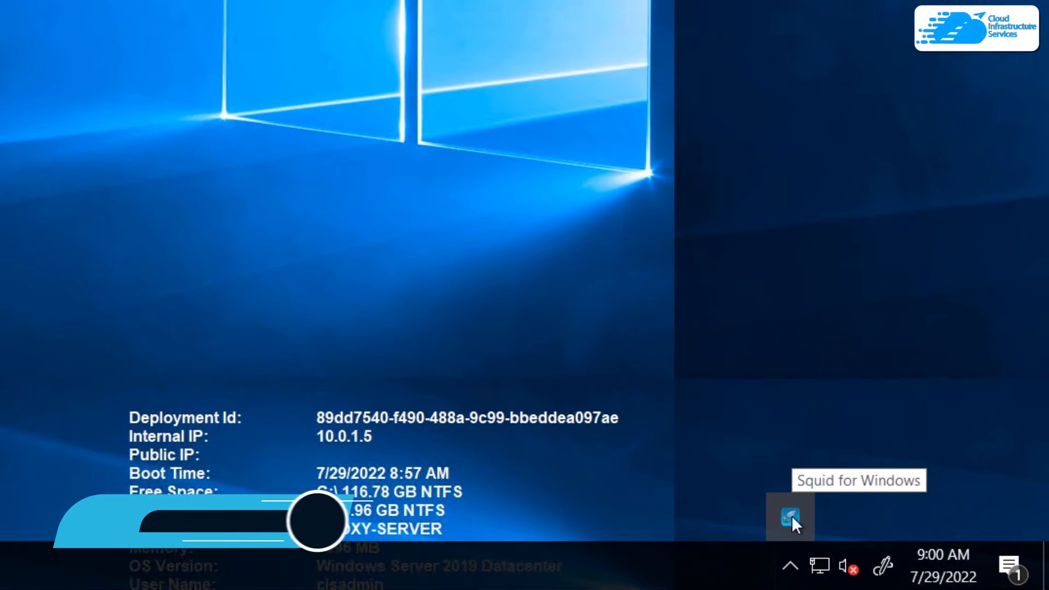
right_click(795, 508)
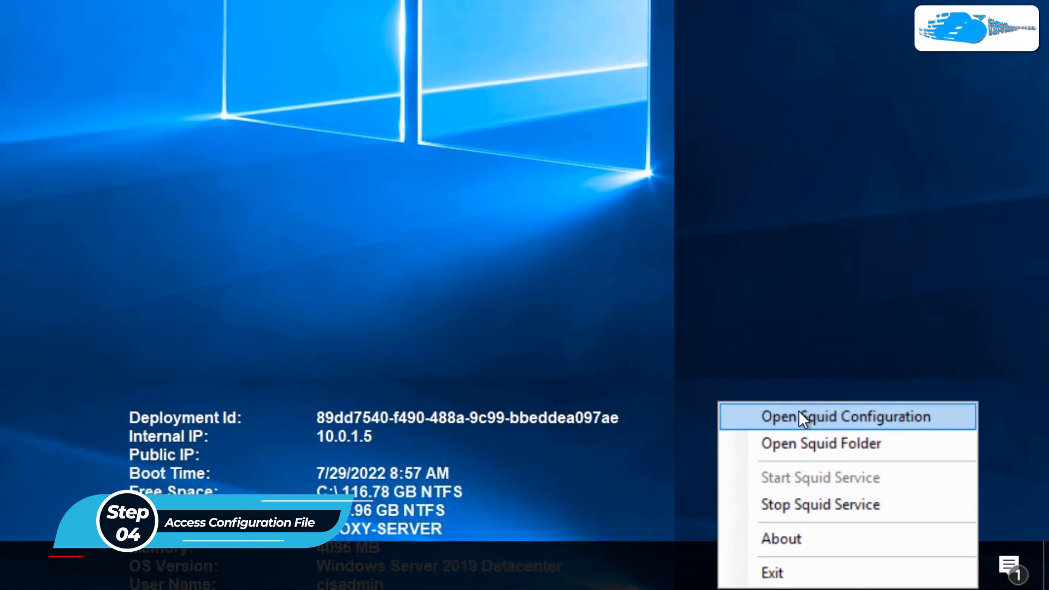
click(801, 417)
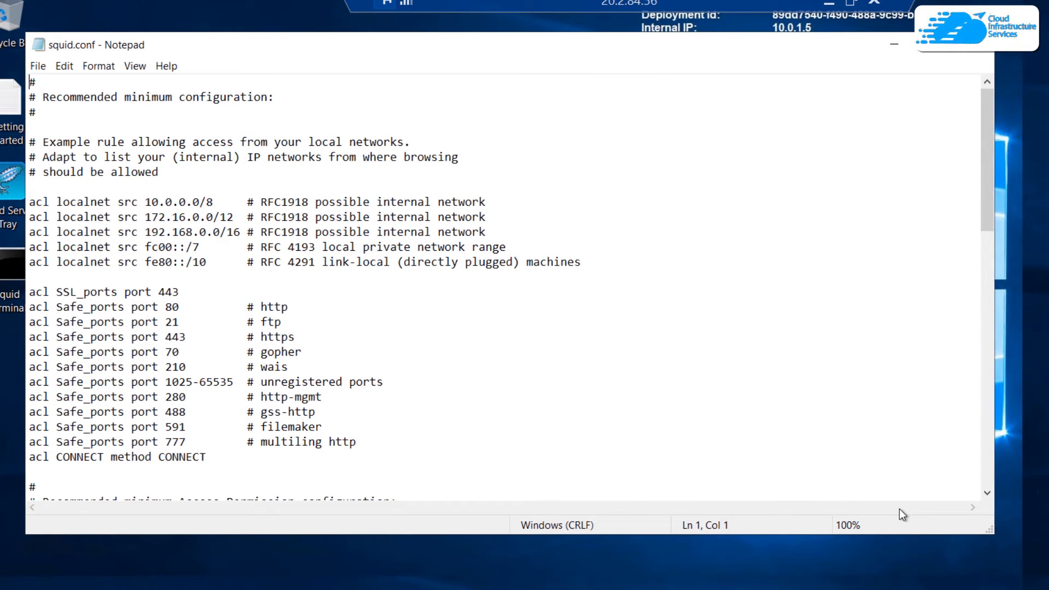
- Examine the acl localnet source lines and their allowed network ranges in squid.conf
double_click(47, 262)
key(Down)
drag(57, 263, 106, 262)
click(111, 263)
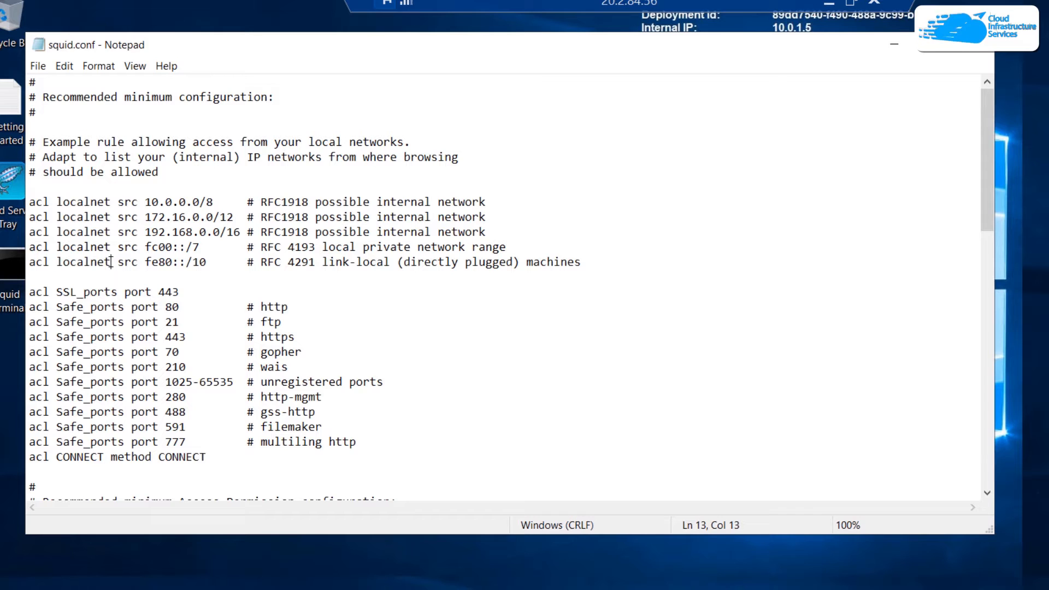
drag(141, 203, 199, 260)
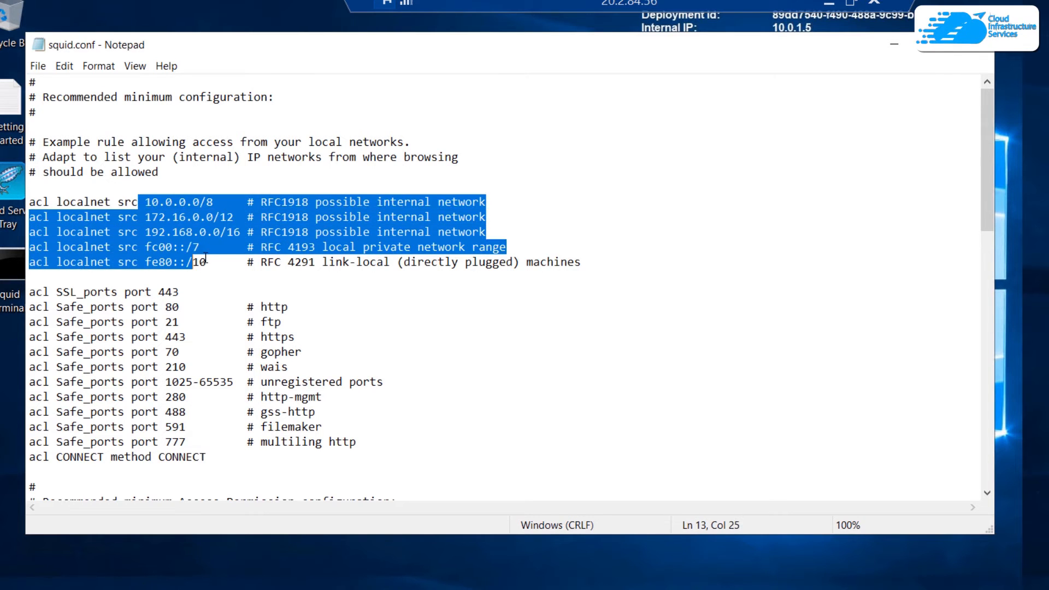
click(207, 262)
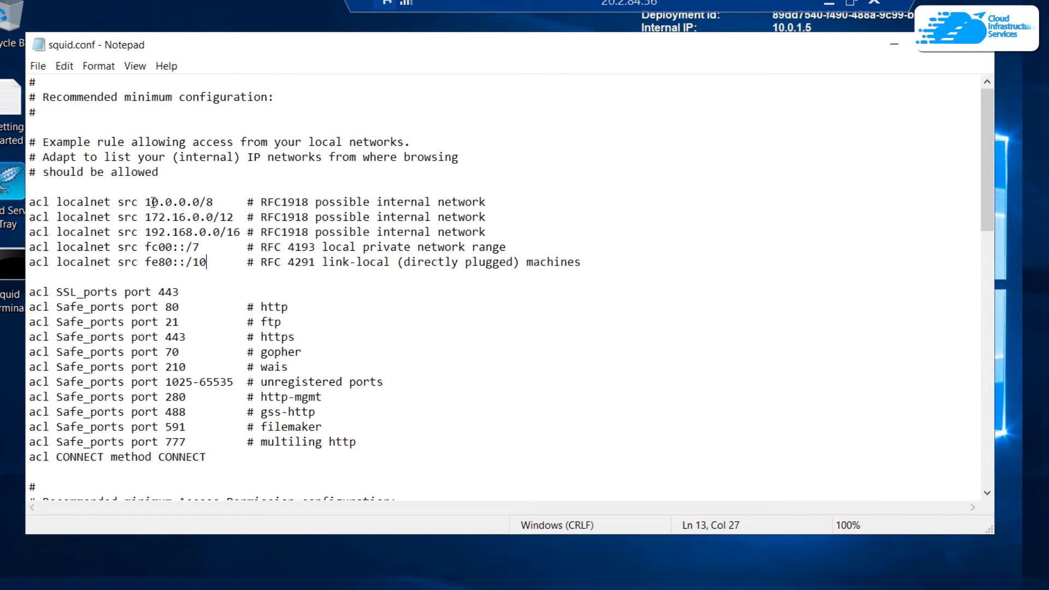
click(30, 203)
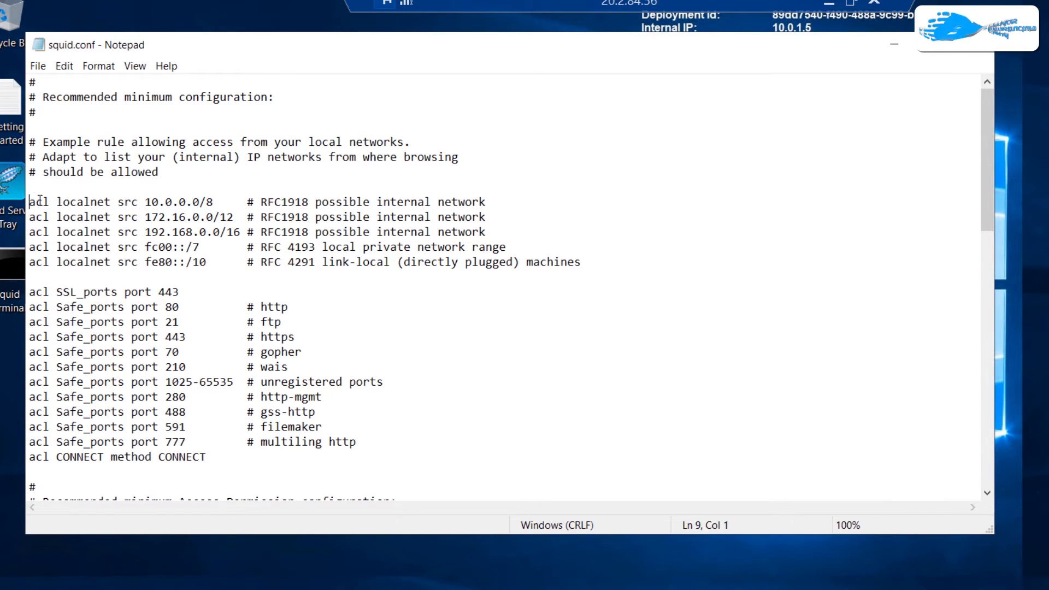
text(#)
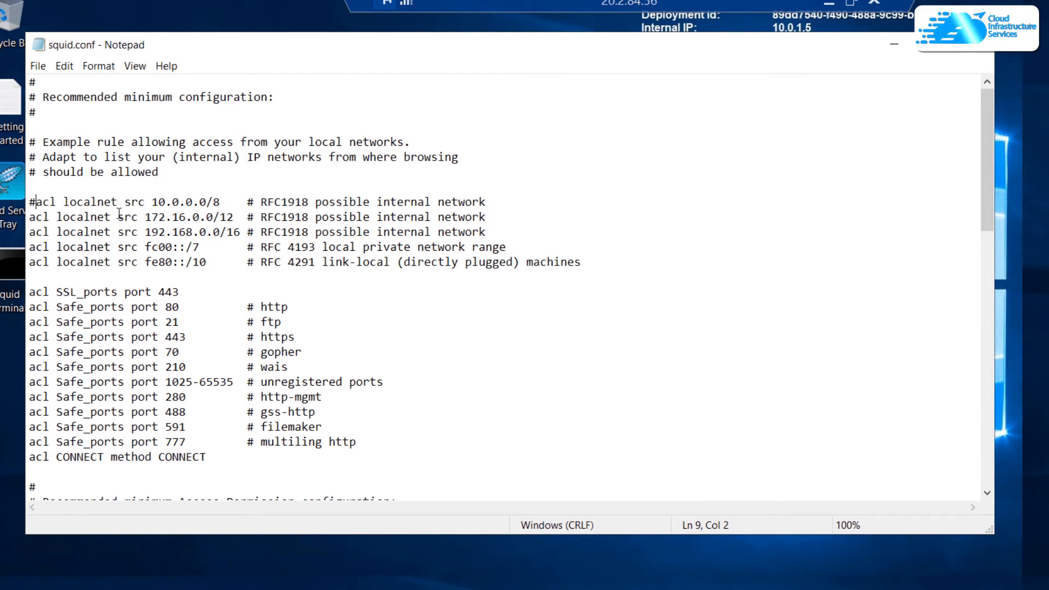
key(BackSpace)
- Below the last acl localnet line, add "acl localnet src 206.84.146.23" and "acl localnet src 206.84.146.23/0"
click(153, 277)
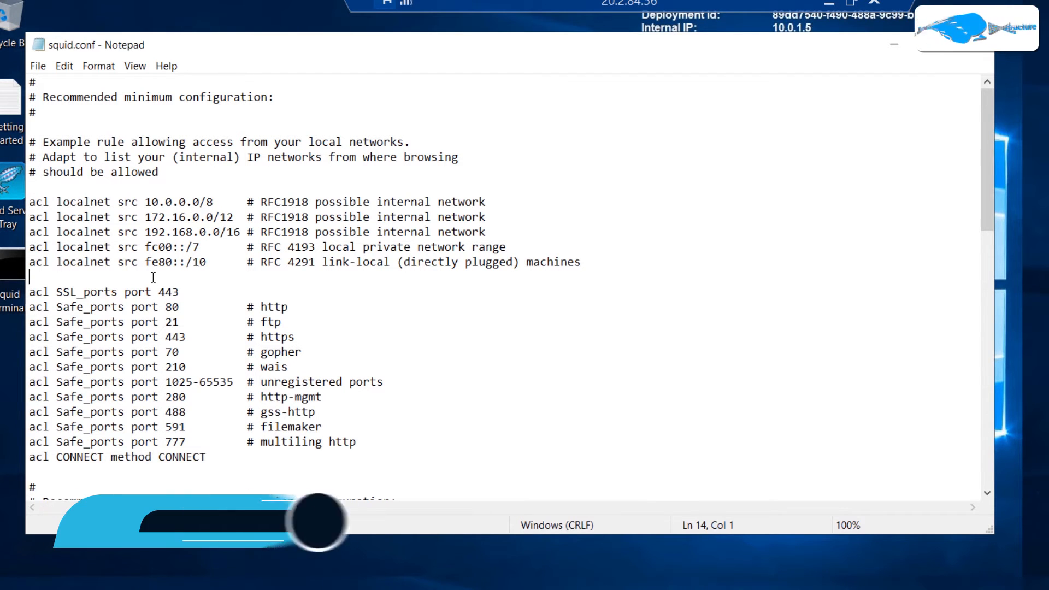
key(Return)
key(Up)
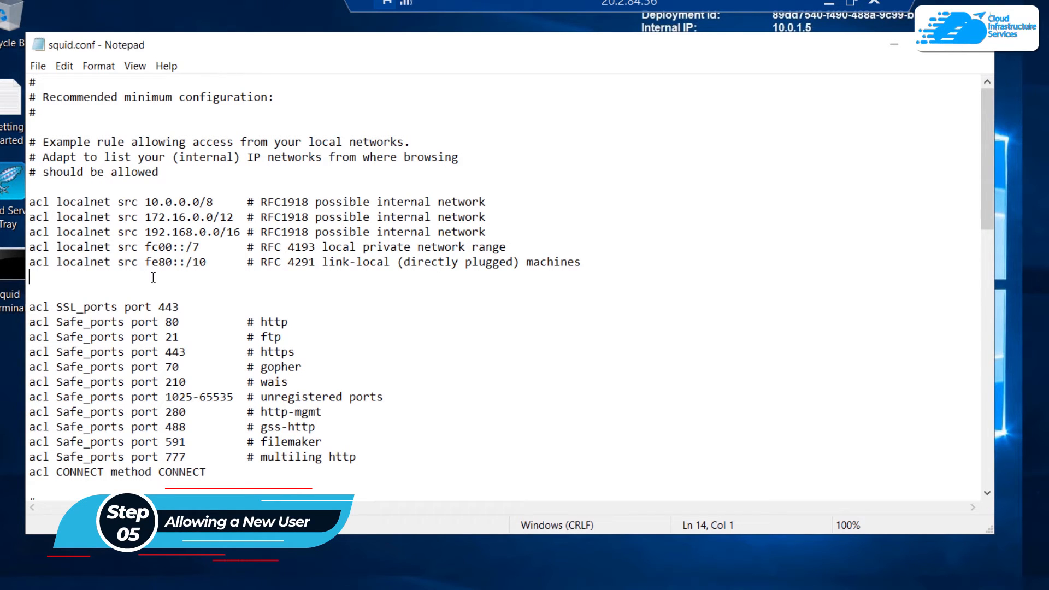
text(acl )
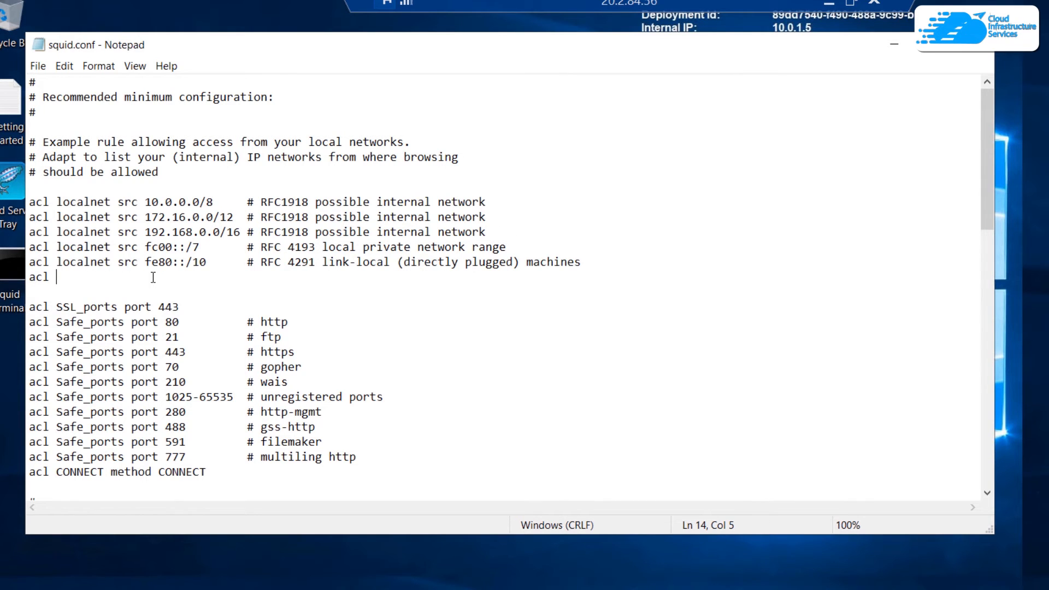
text(localnet src 206.84.146.23)
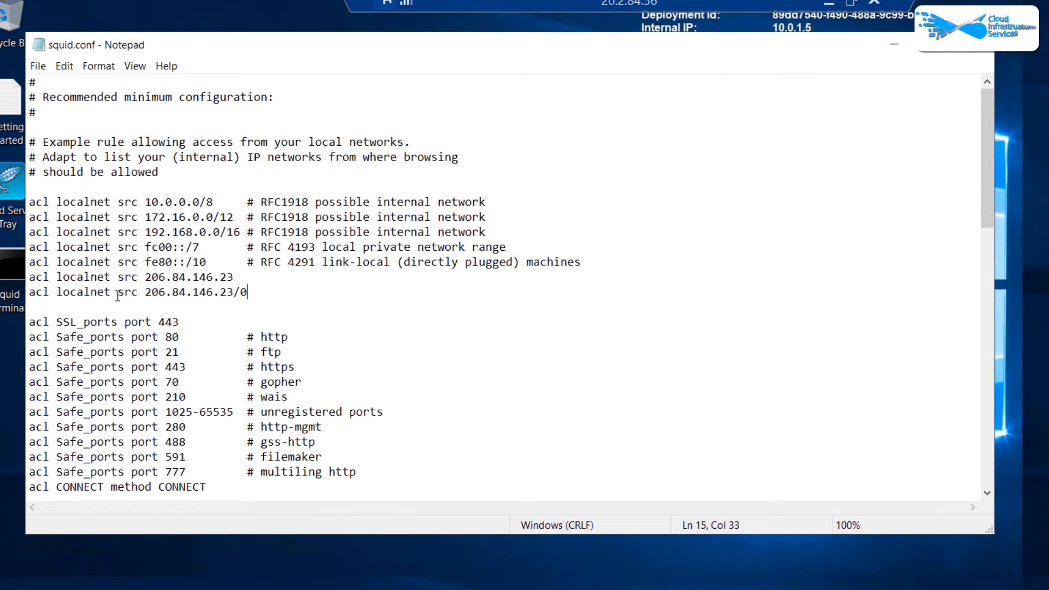
- Check the localnet name in the new acl lines and locate the http_access allow localnet rule
drag(111, 293, 57, 277)
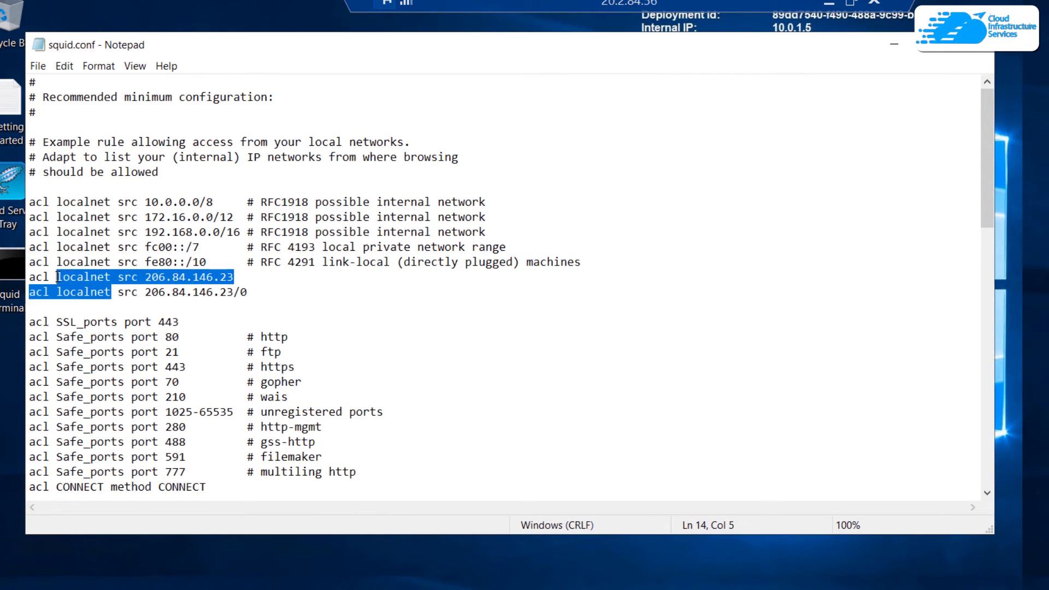
click(115, 295)
scroll(181, 306, down, 12)
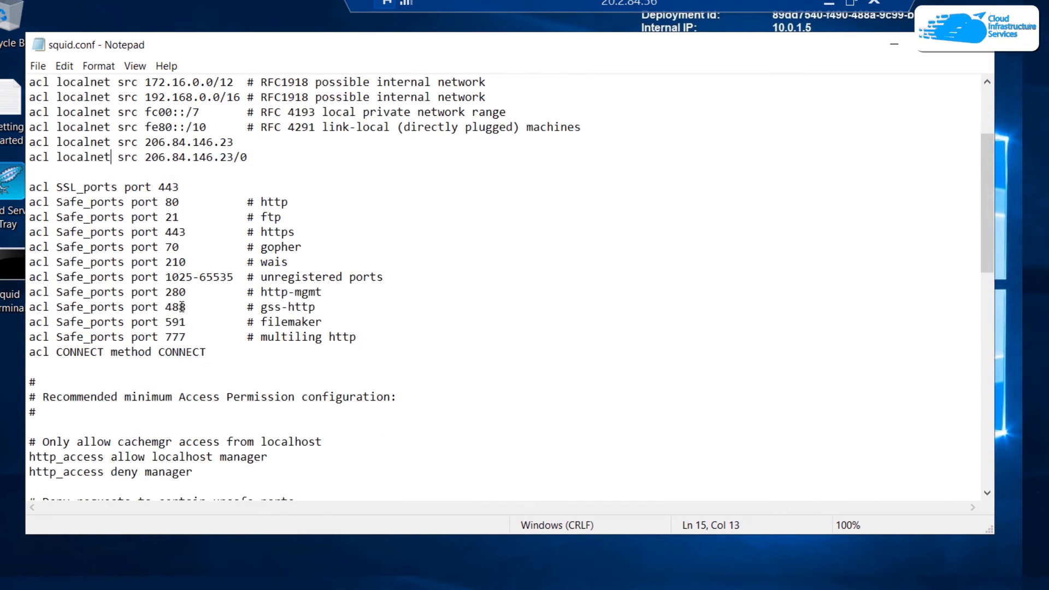
click(210, 352)
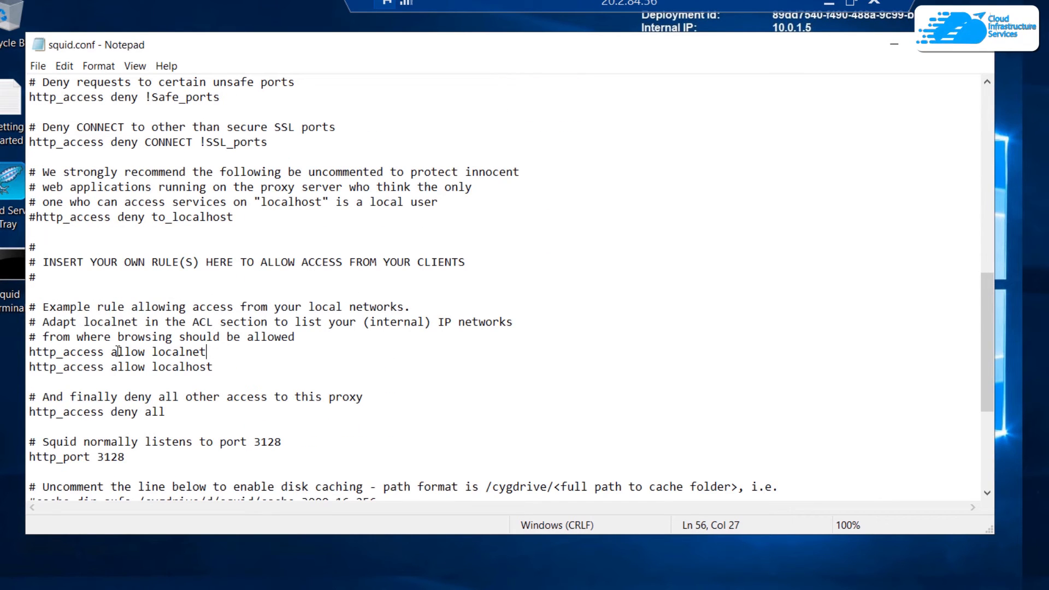
- Examine the http_access allow localnet rule in squid.conf
drag(153, 351, 224, 350)
click(222, 352)
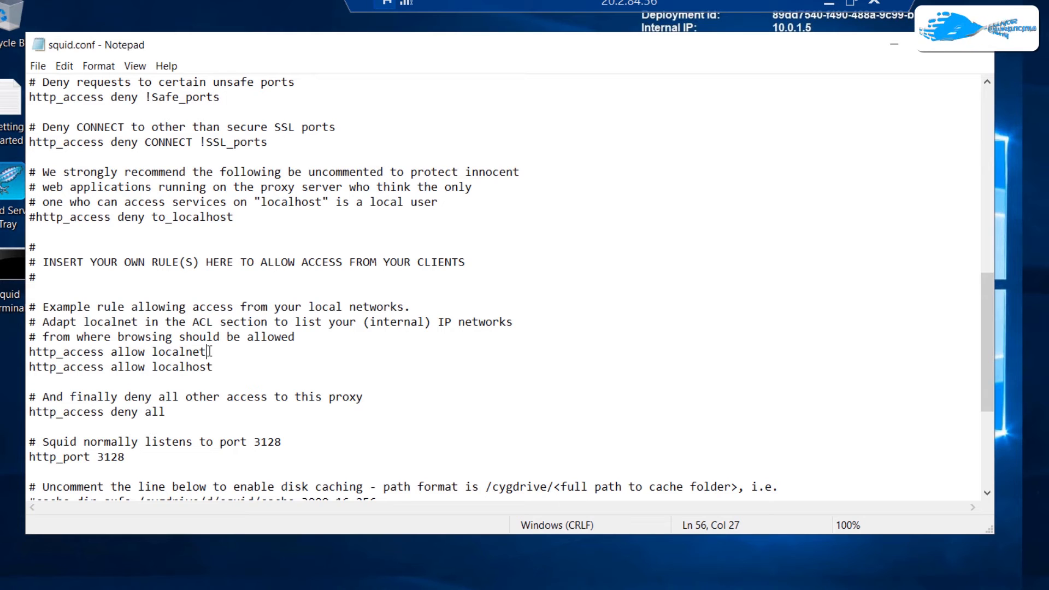
key(shift+Left)
key(shift+Left)
key(shift+Left)
key(shift+Left)
key(shift+Left)
key(shift+Left)
key(shift+Left)
key(End)
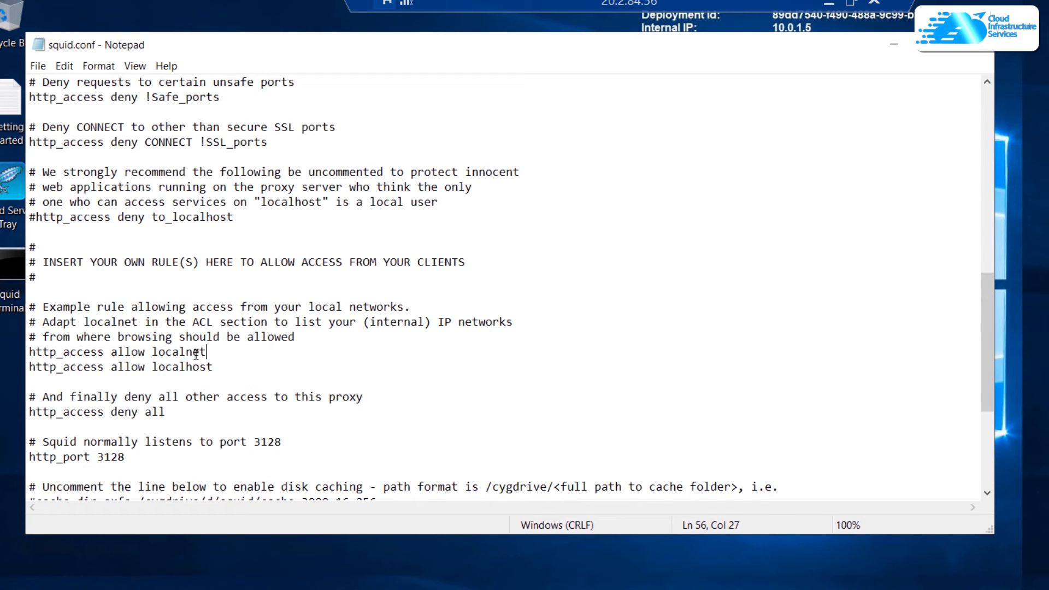
key(shift+Left)
key(shift+Left)
key(shift+Left)
key(shift+Left)
key(shift+Left)
key(shift+Left)
key(shift+Left)
key(shift+Left)
key(shift+Left)
key(shift+Left)
key(shift+Left)
key(shift+Left)
key(shift+Left)
key(shift+Left)
key(shift+Left)
key(shift+Left)
key(shift+Left)
key(shift+Left)
key(shift+Left)
key(shift+Left)
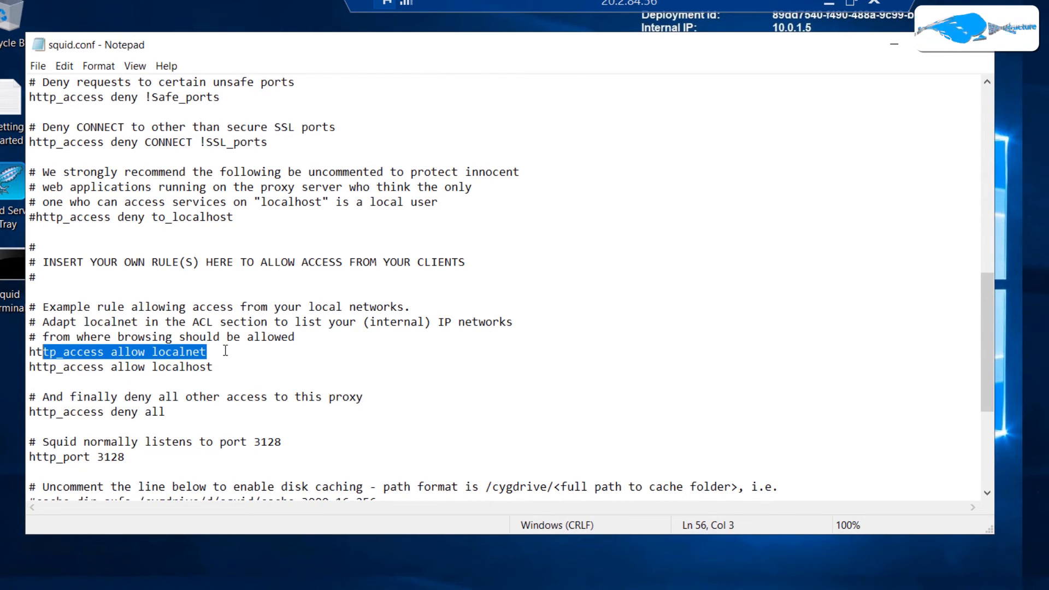
key(End)
- Draft the example rule "http_access allow groupname" below the http_access allow localhost line, and delete it again
click(224, 364)
key(Return)
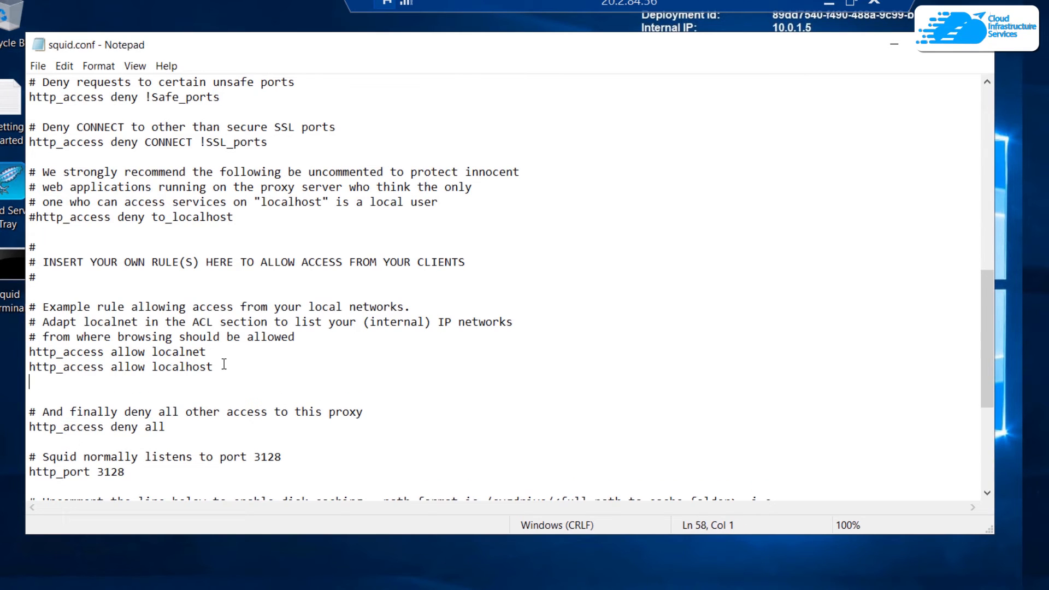
text(ht)
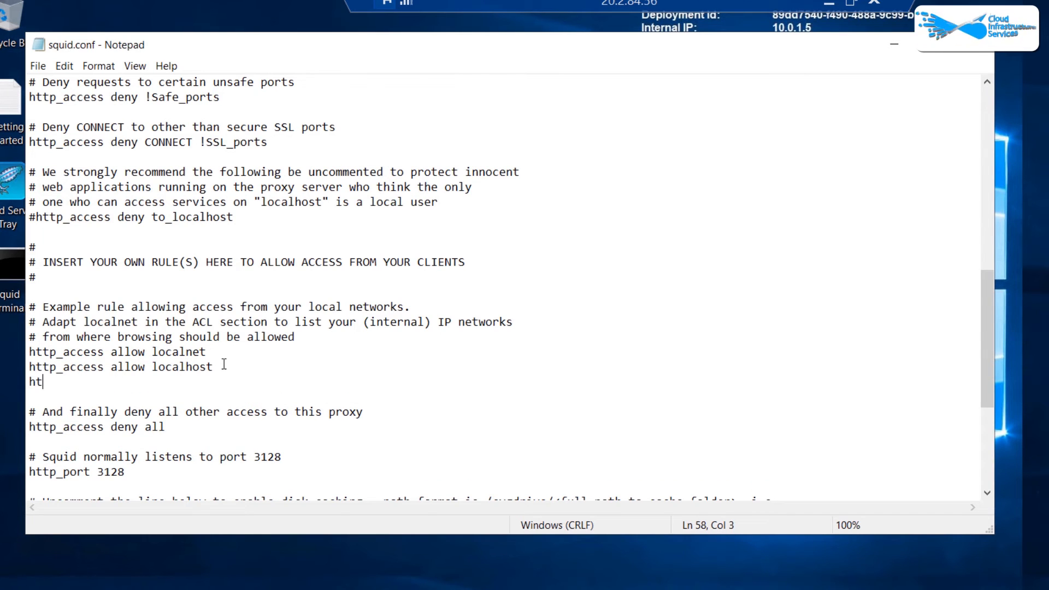
text(tp_acess)
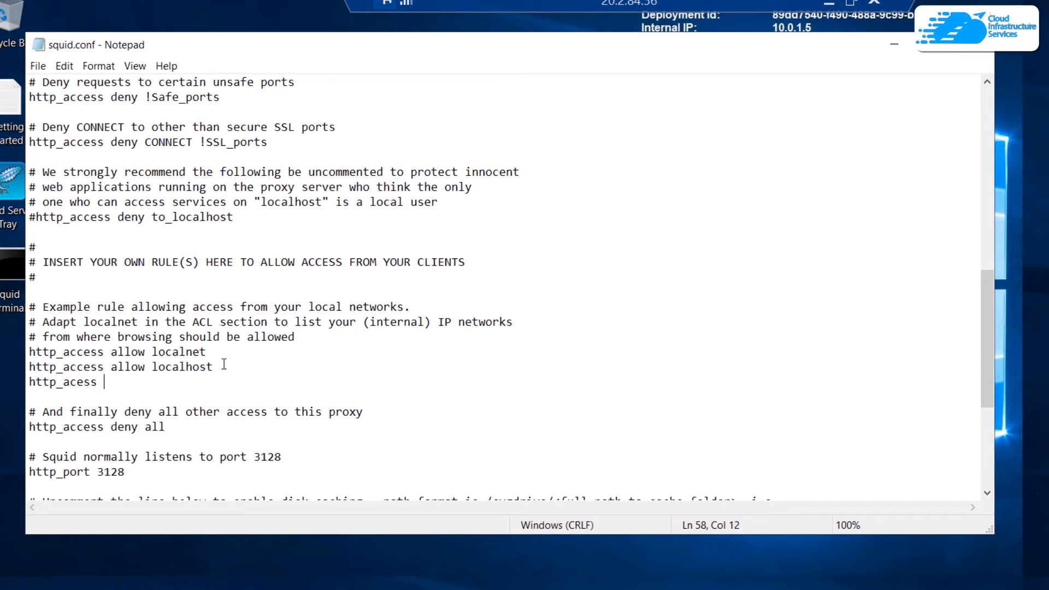
text(s allow groupname)
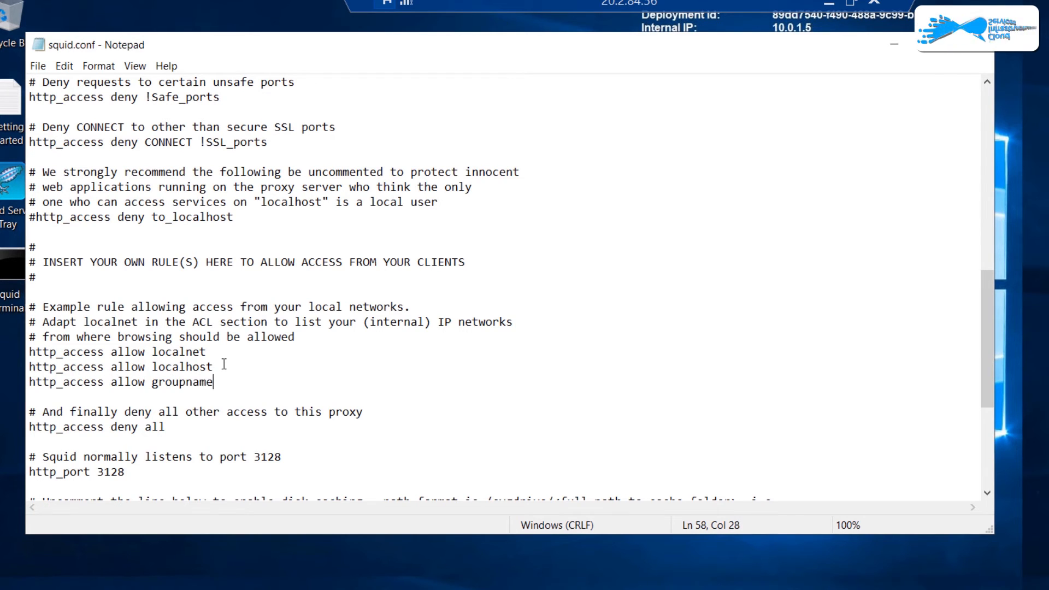
key(shift+Home)
key(BackSpace)
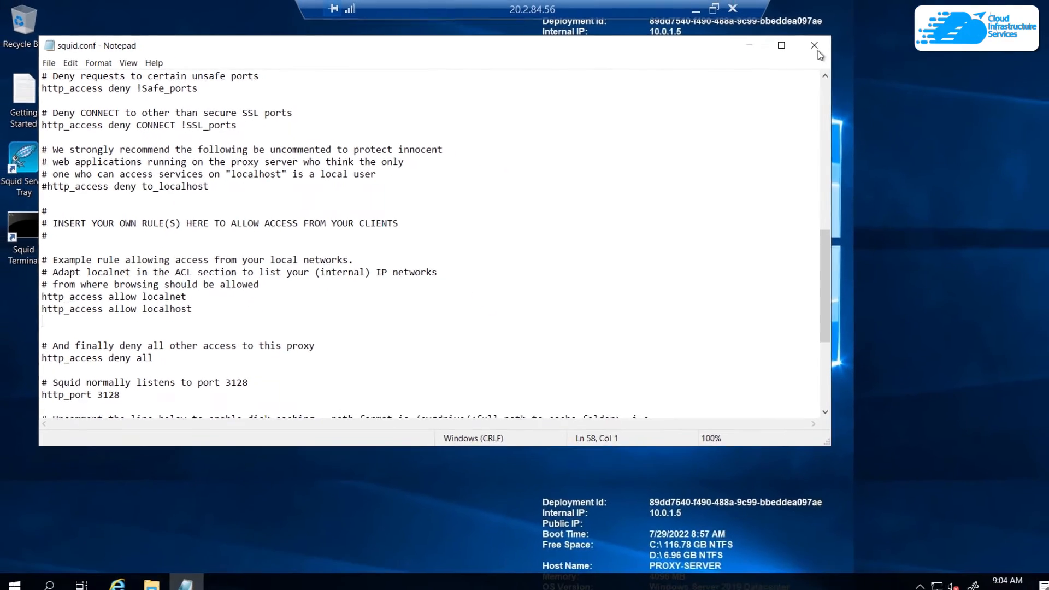
- Close squid.conf and restart the Squid service by stopping and starting it from the Squid Server Tray
click(975, 45)
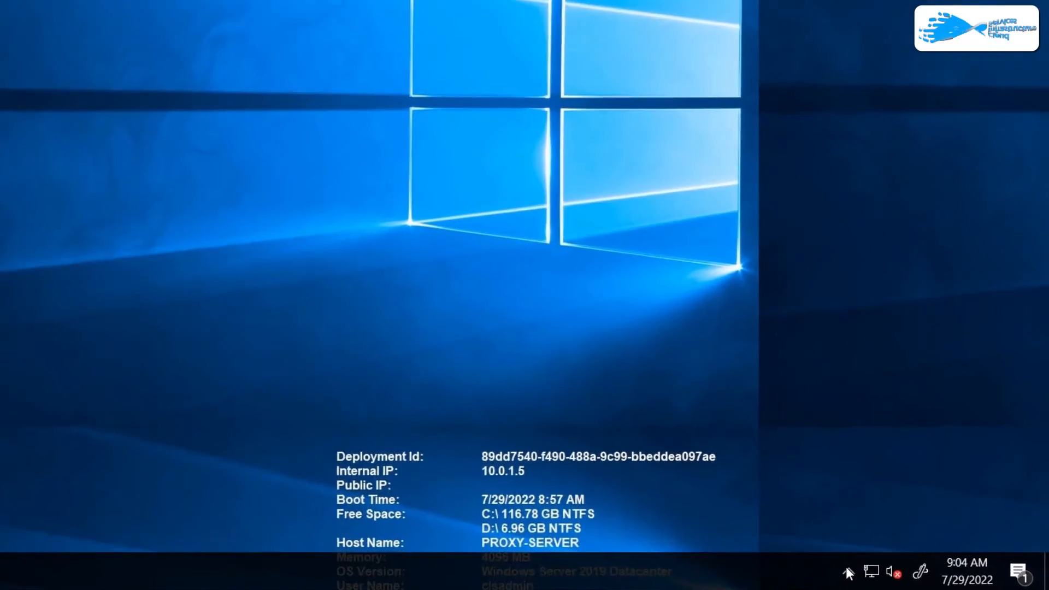
click(847, 571)
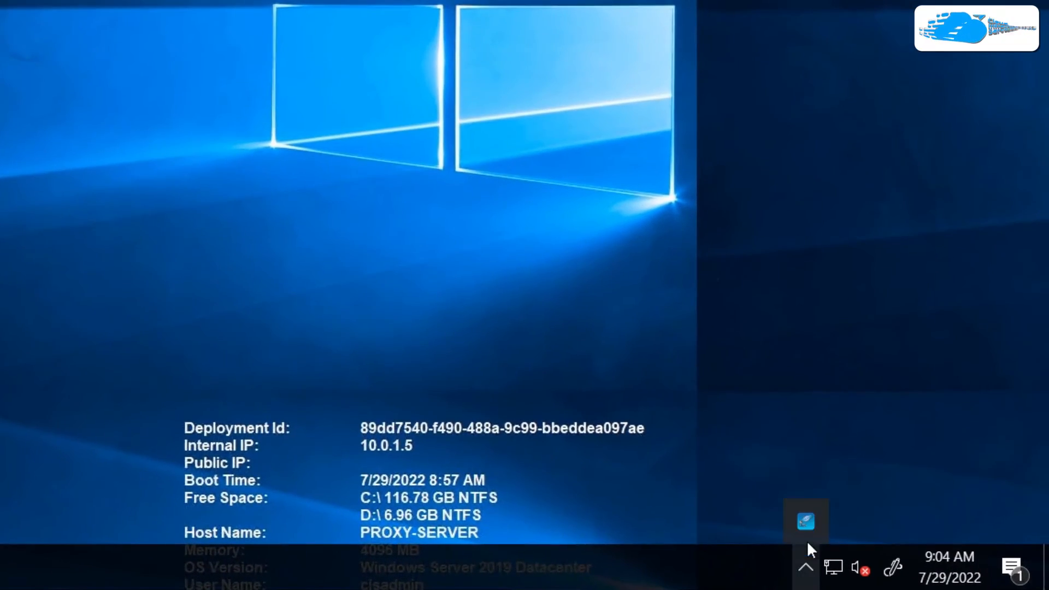
right_click(848, 532)
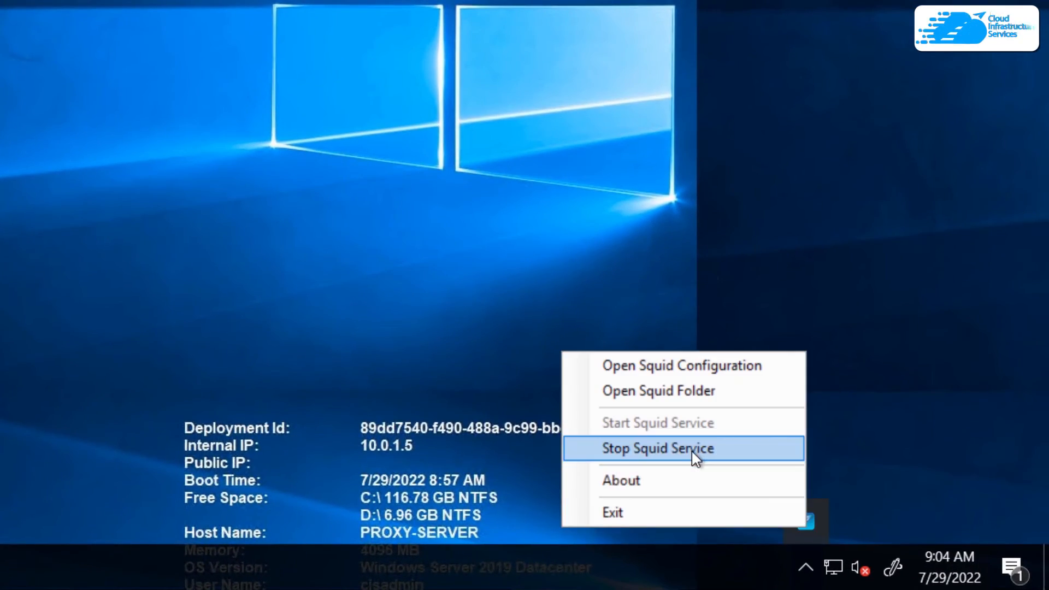
click(689, 447)
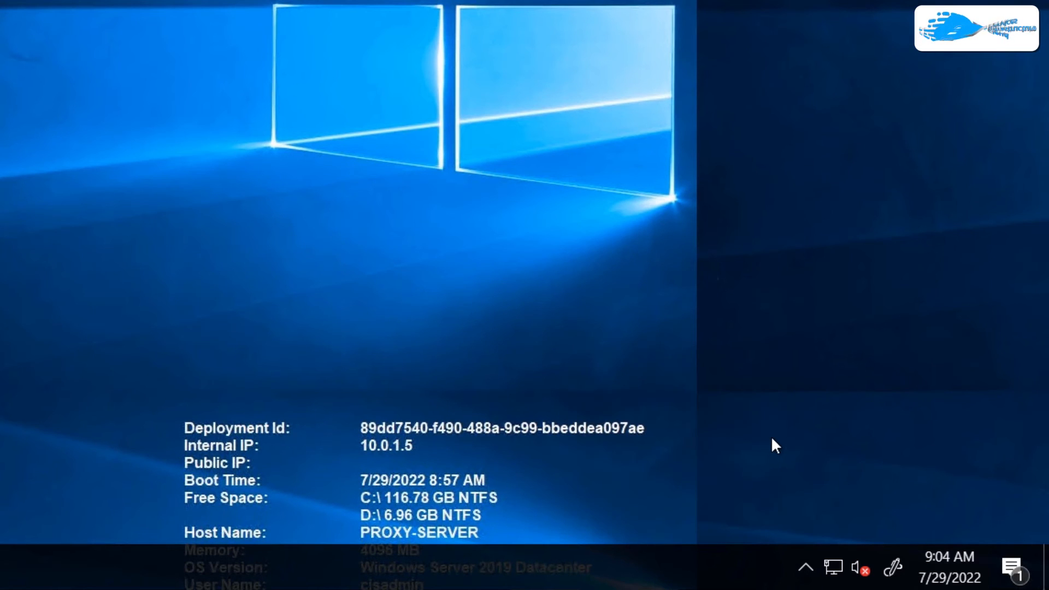
click(805, 566)
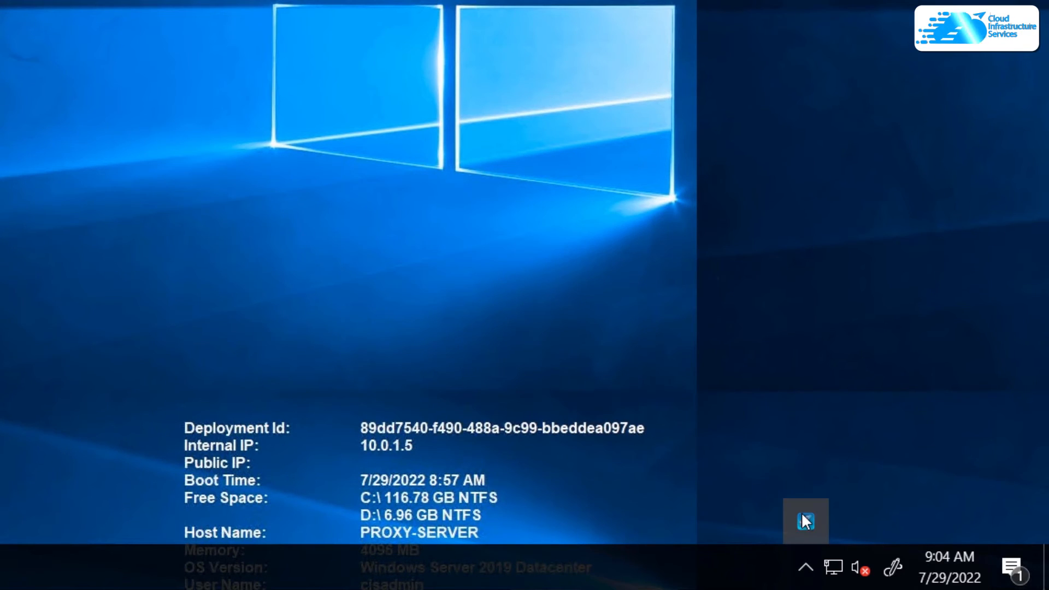
right_click(806, 521)
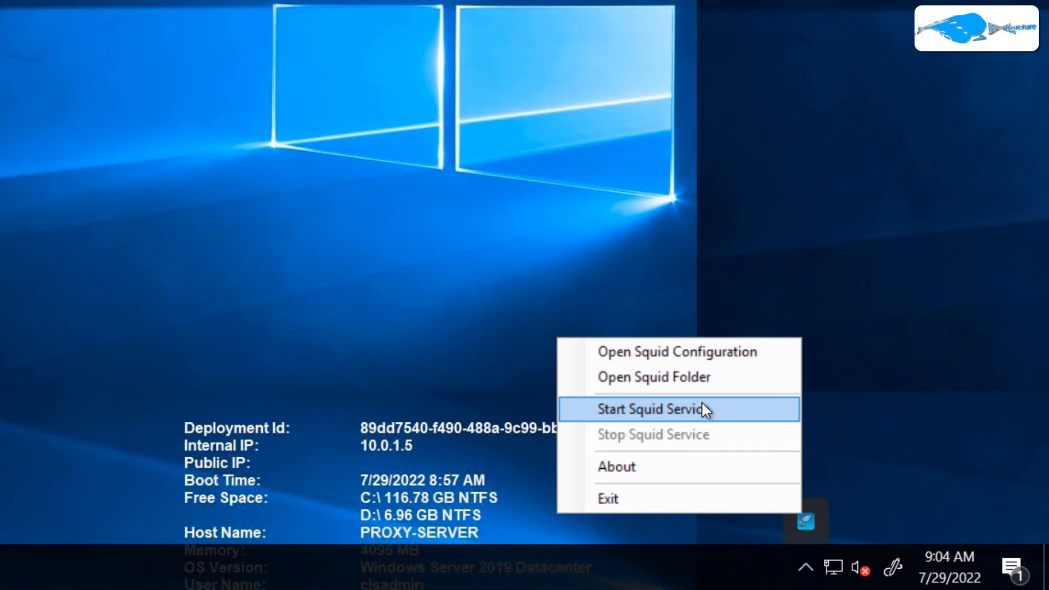
click(703, 410)
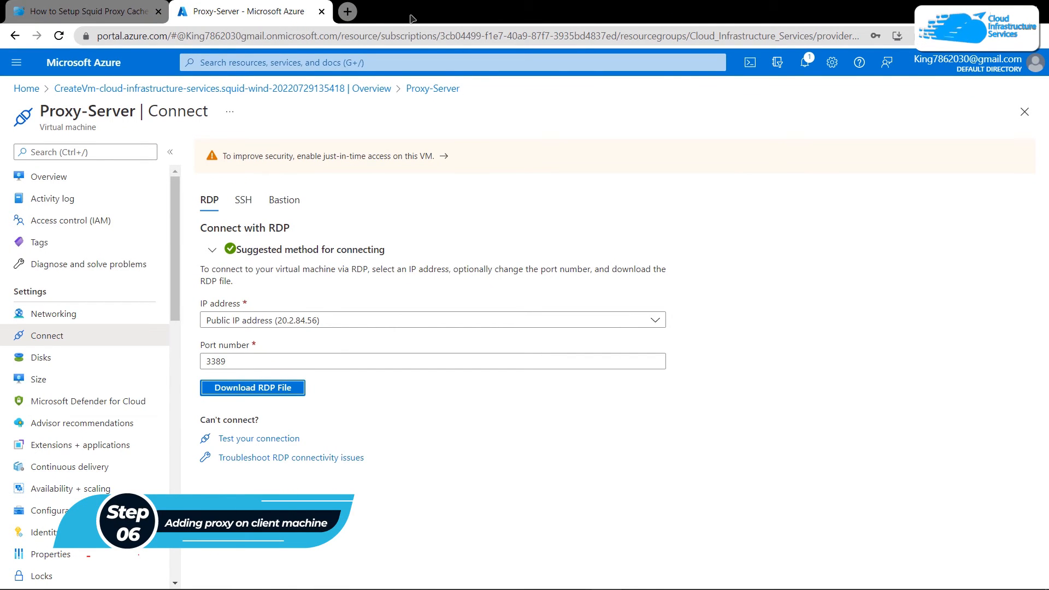
- On the client machine, open the Windows proxy settings and turn on the use of a proxy server under manual setup
key(super)
text(pro)
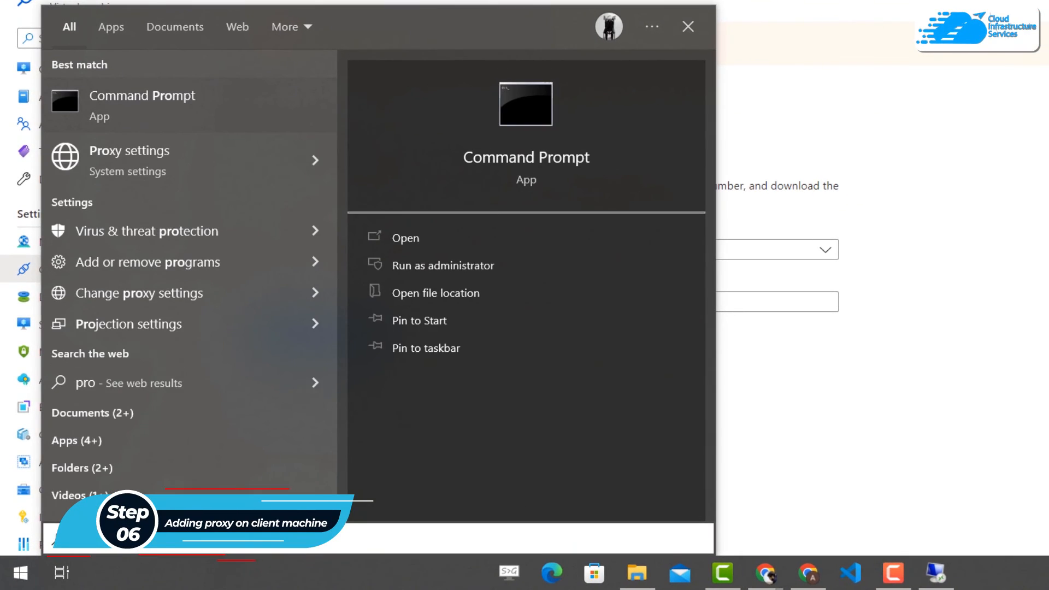
key(Down)
key(Return)
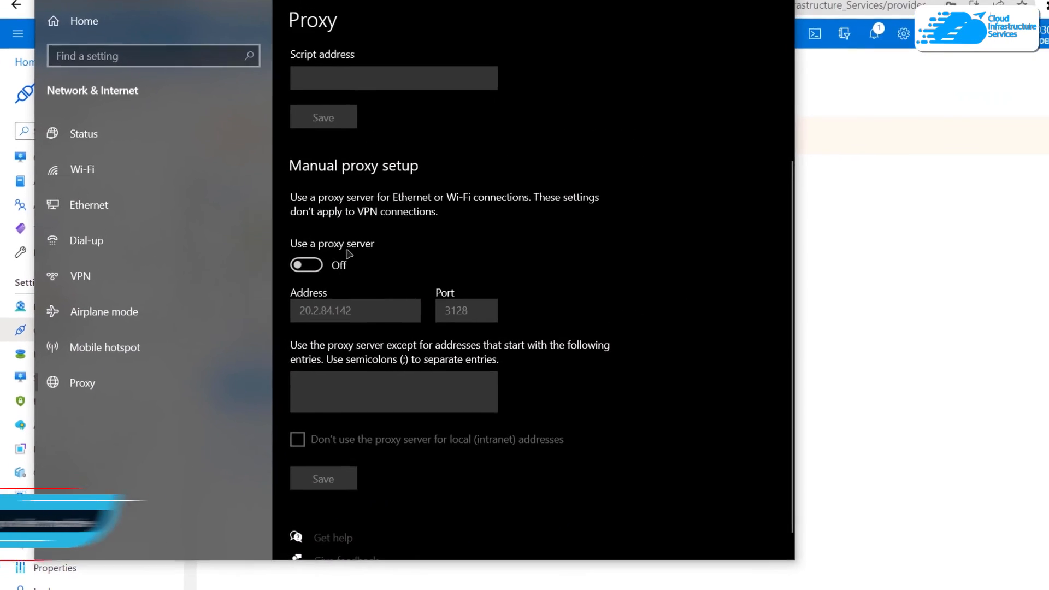
click(295, 286)
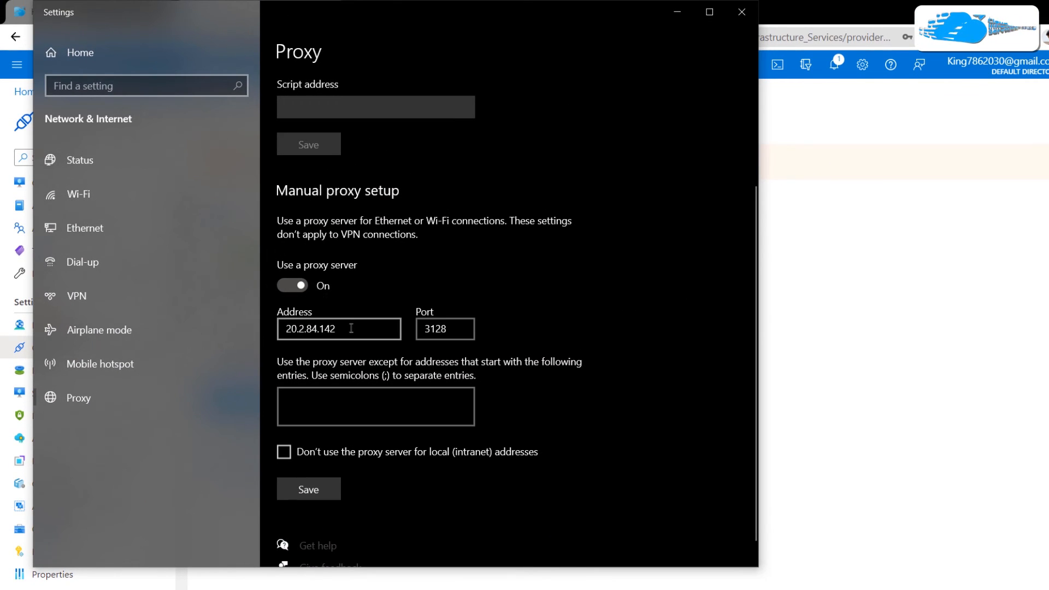
- Set the proxy address to the VM's public IP 20.2.84.56, copied from the Proxy-Server overview in the Azure portal, and close the proxy settings
drag(352, 330, 276, 328)
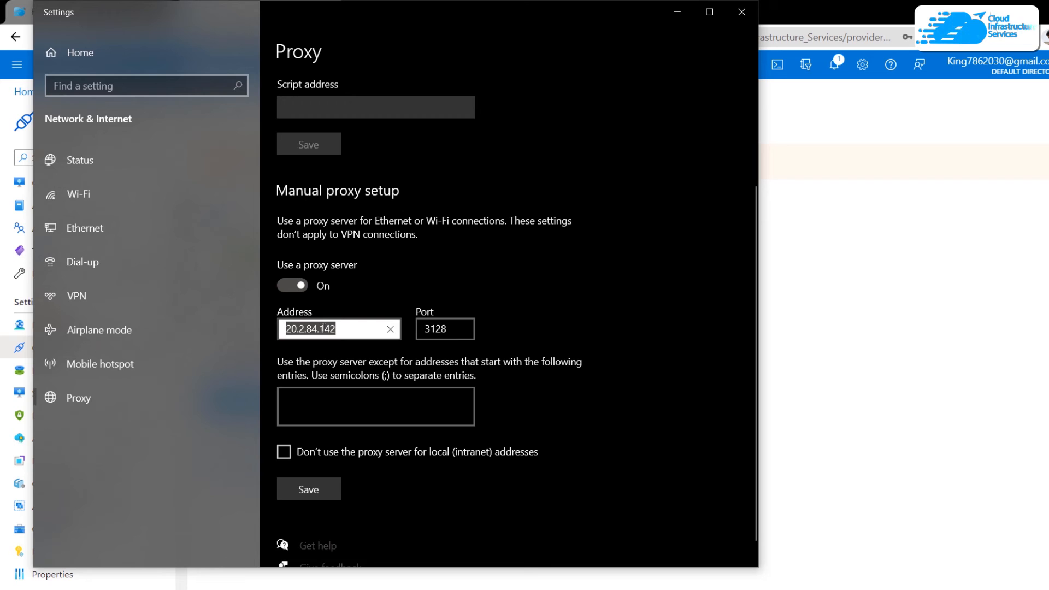
key(BackSpace)
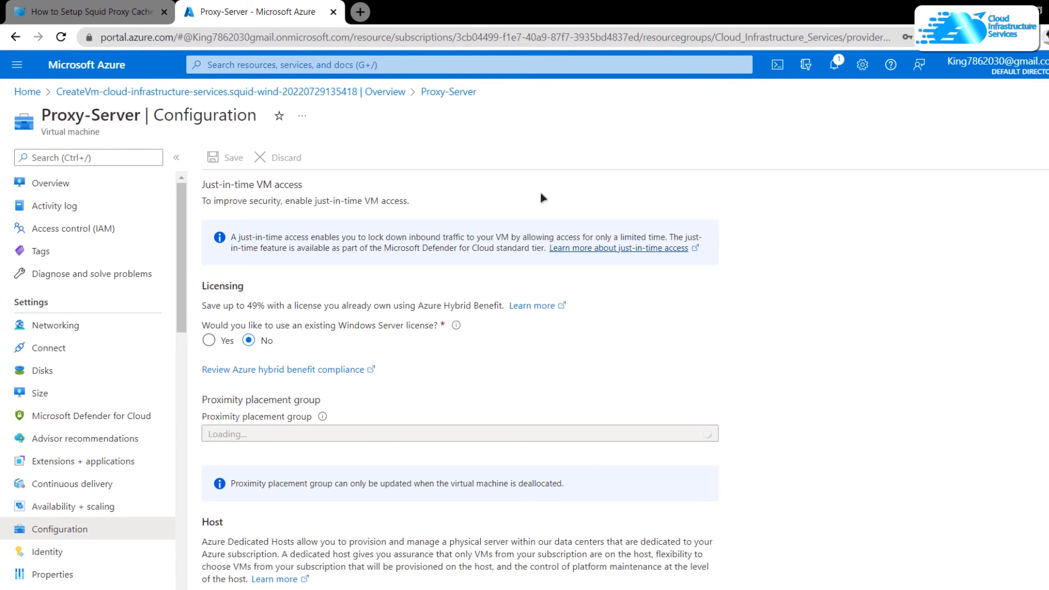
click(65, 183)
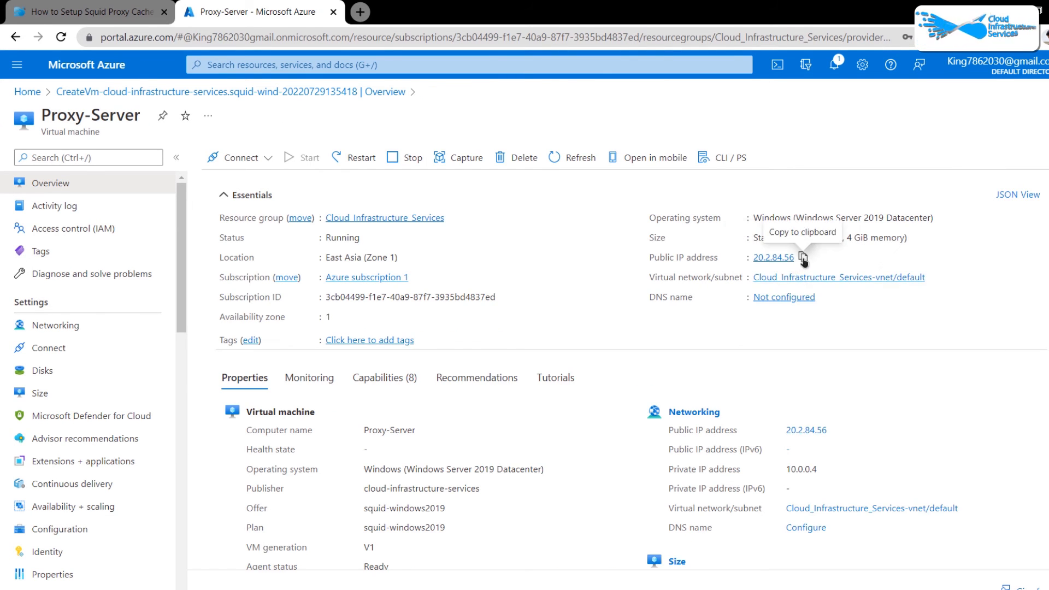
click(804, 257)
key(alt+Tab)
click(364, 330)
key(ctrl+v)
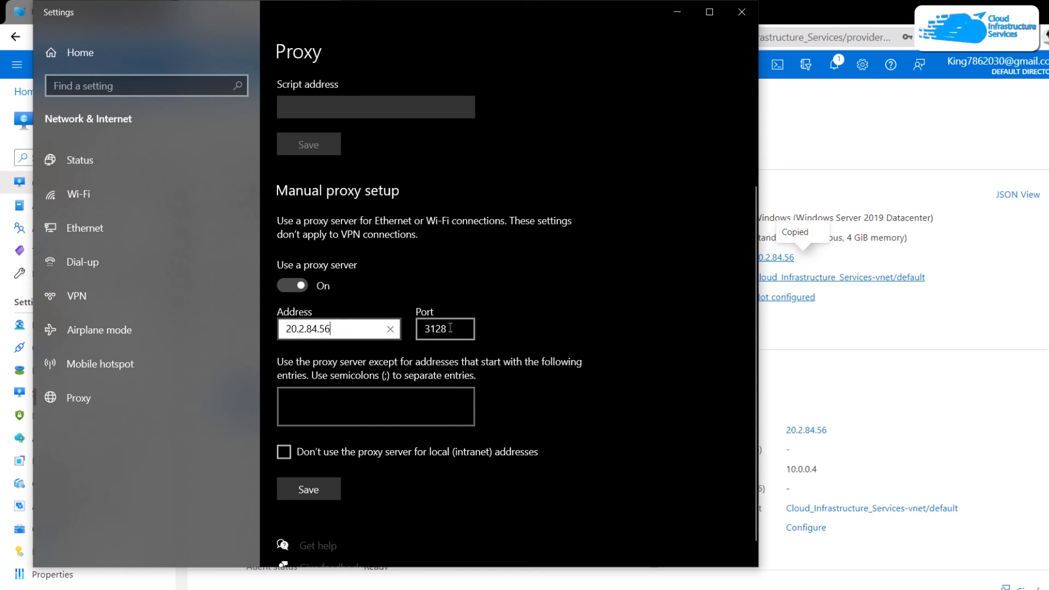
click(566, 313)
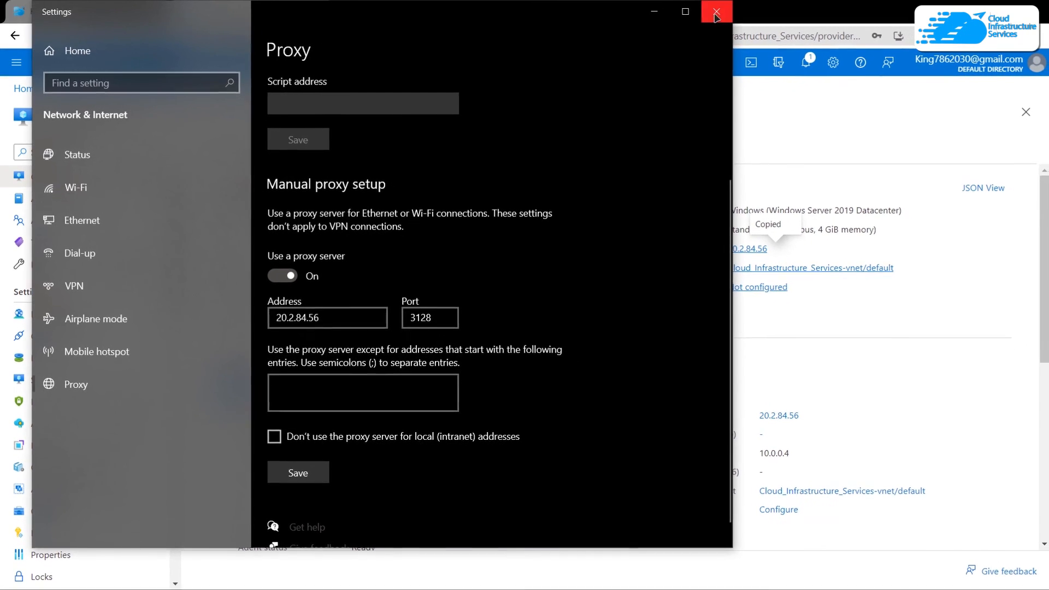
click(741, 11)
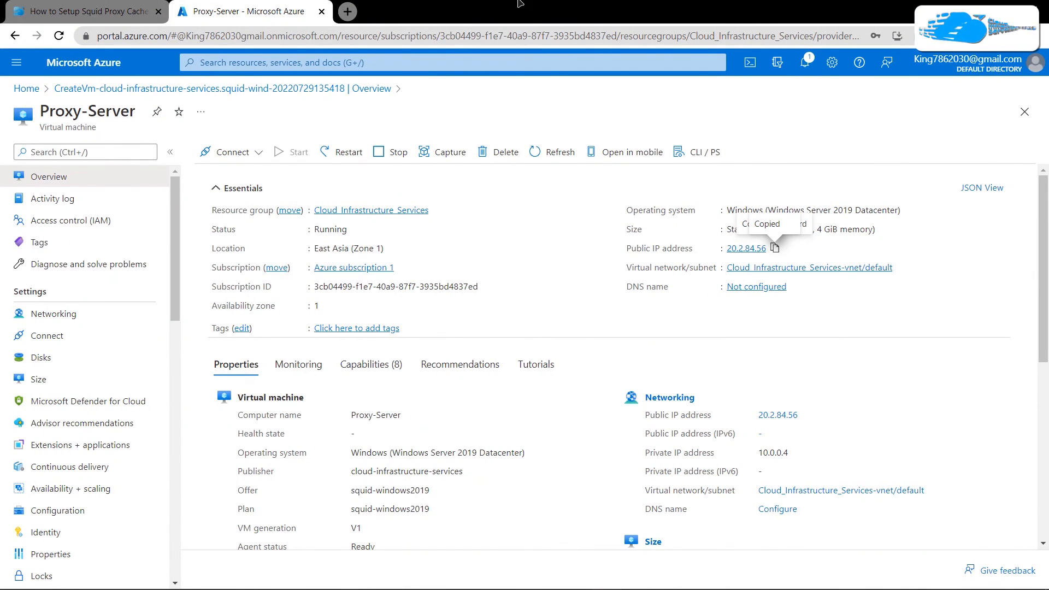